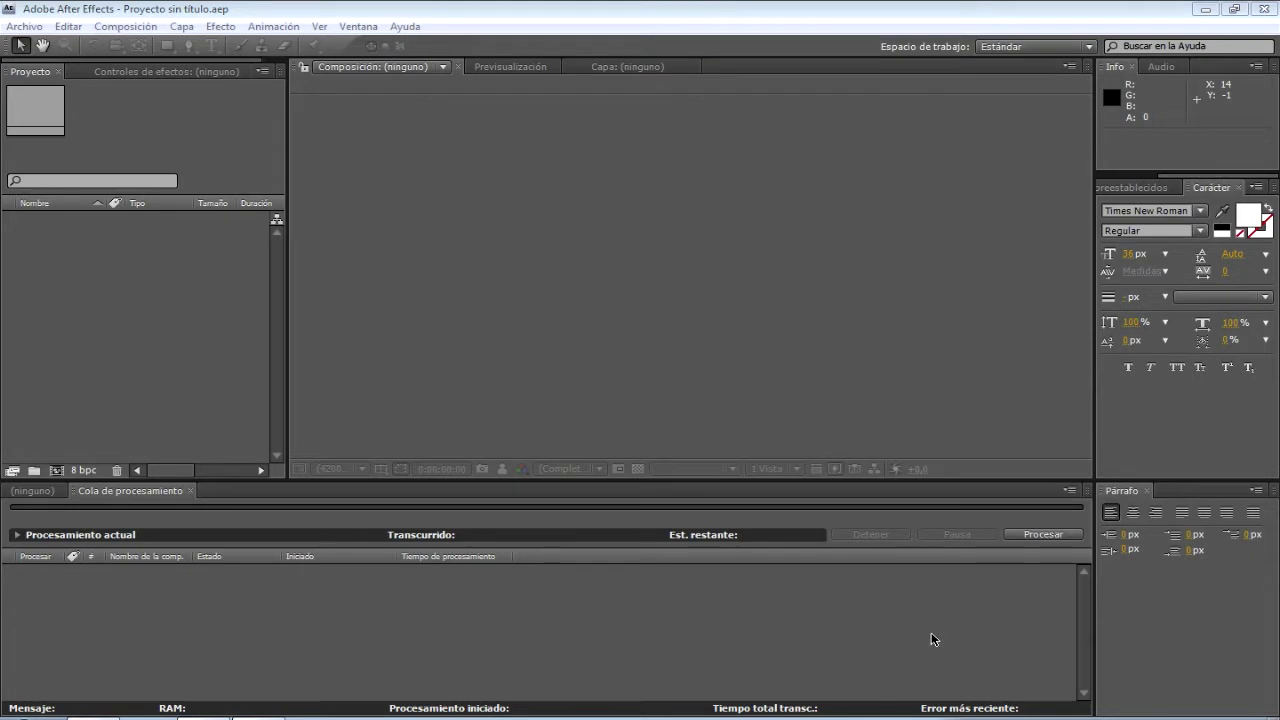
# Step: Import fondo.png, logo.png and the Corndogs_in_Santa_Monica mp3 in one Archivos múltiples session
pyautogui.rightClick(118, 311)
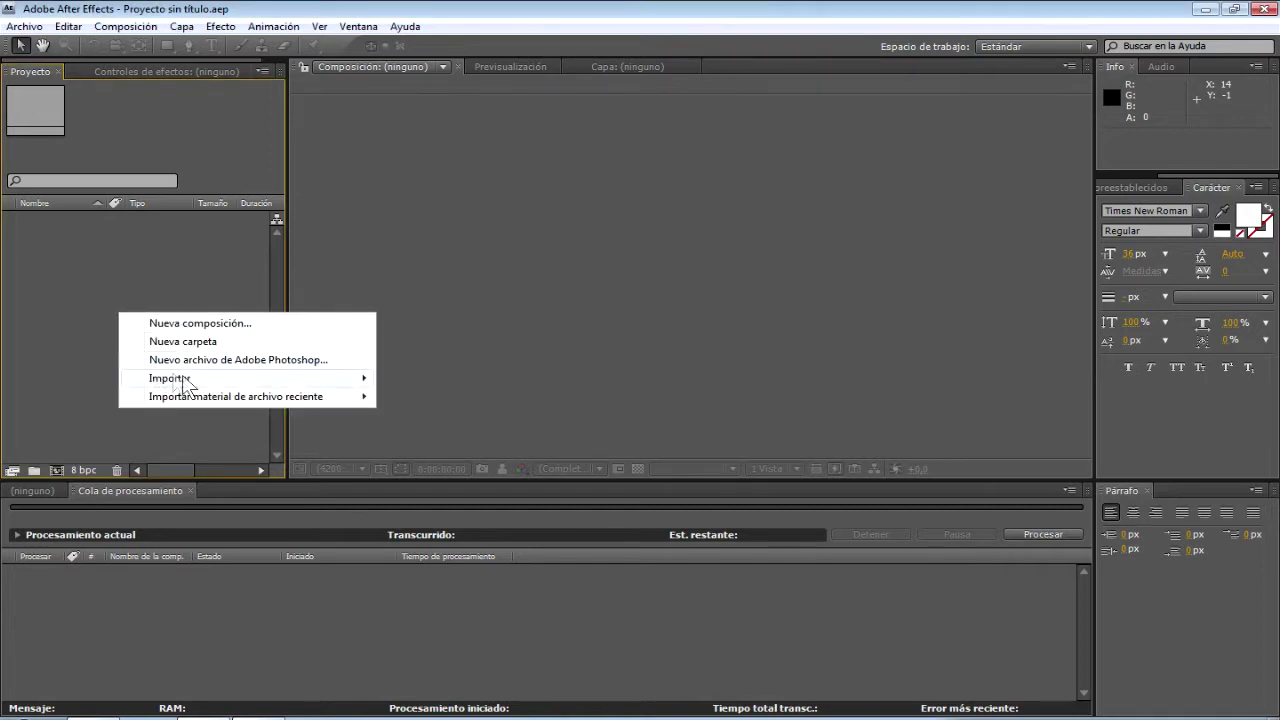
pyautogui.moveTo(184, 381)
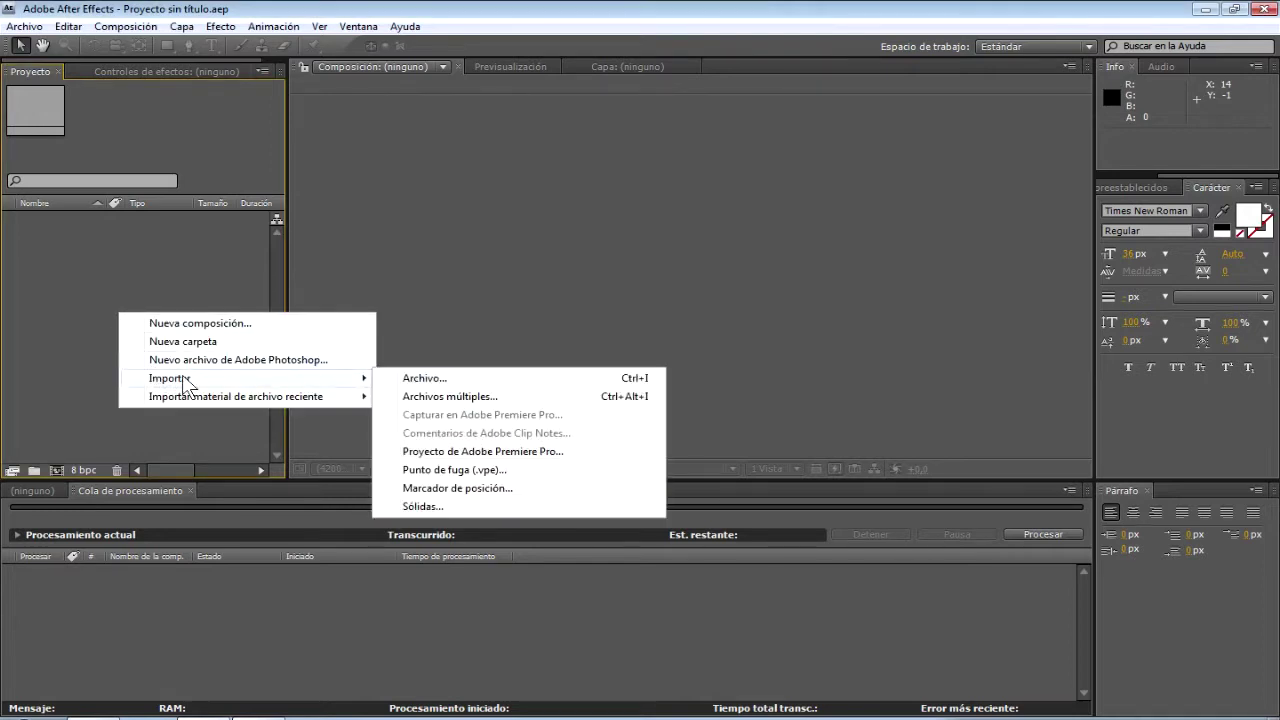
pyautogui.click(455, 397)
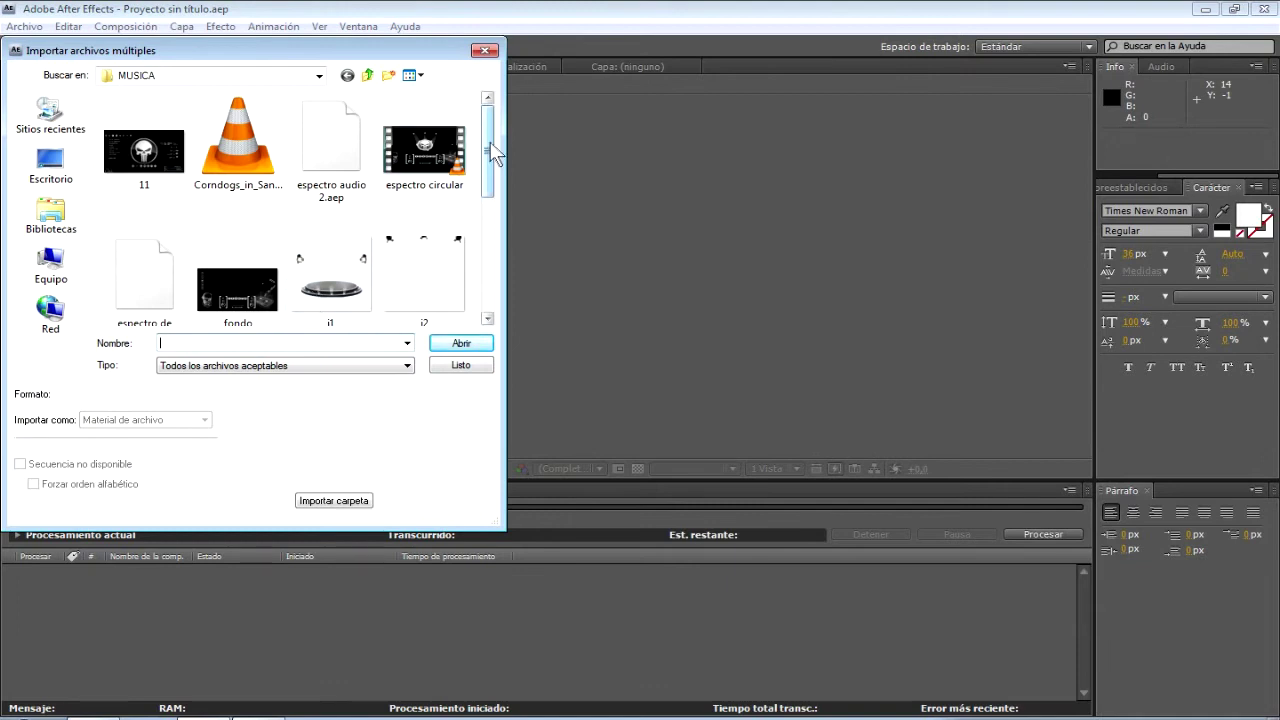
pyautogui.moveTo(490, 155); pyautogui.dragTo(491, 189)
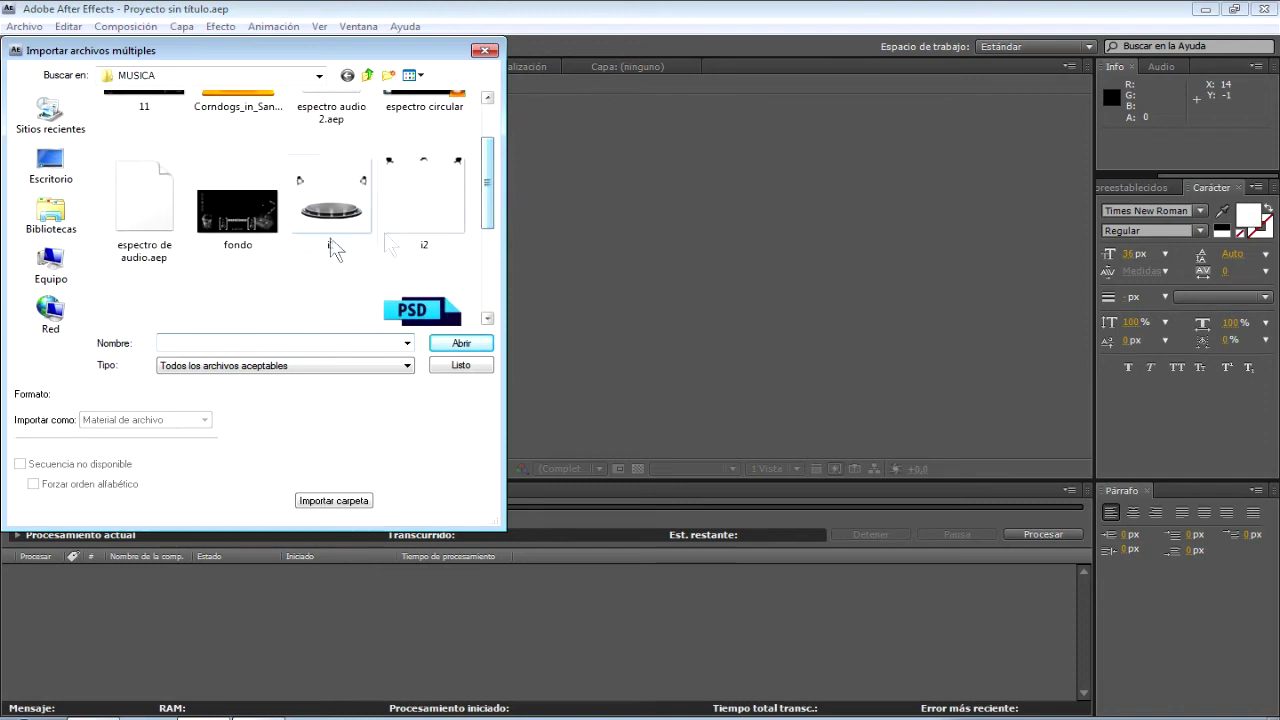
pyautogui.click(247, 222)
pyautogui.click(445, 343)
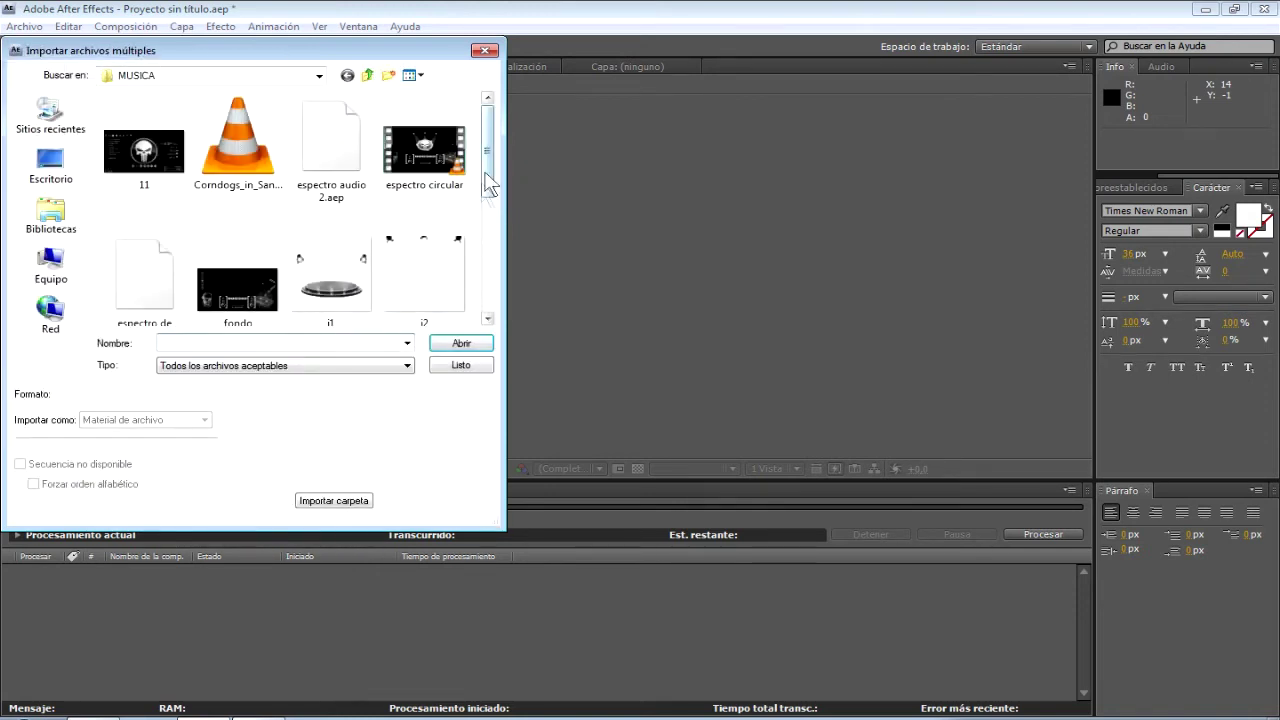
pyautogui.moveTo(489, 175); pyautogui.dragTo(489, 255)
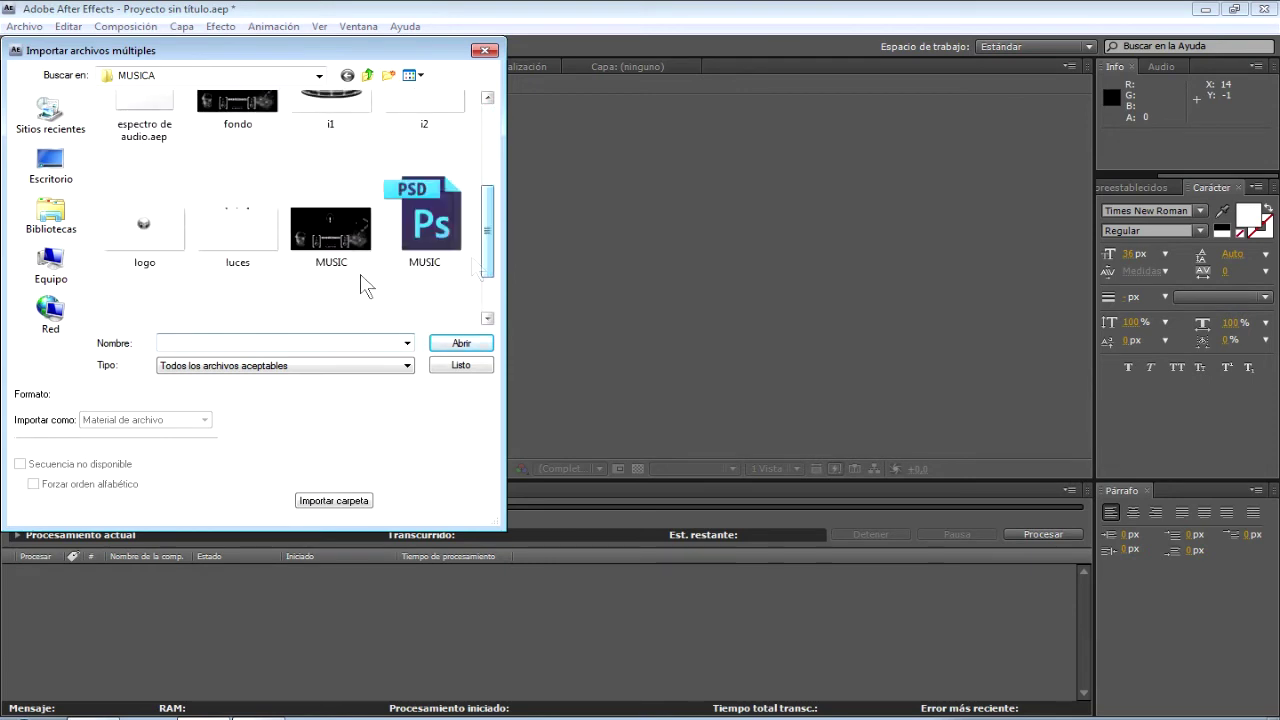
pyautogui.click(145, 230)
pyautogui.click(441, 343)
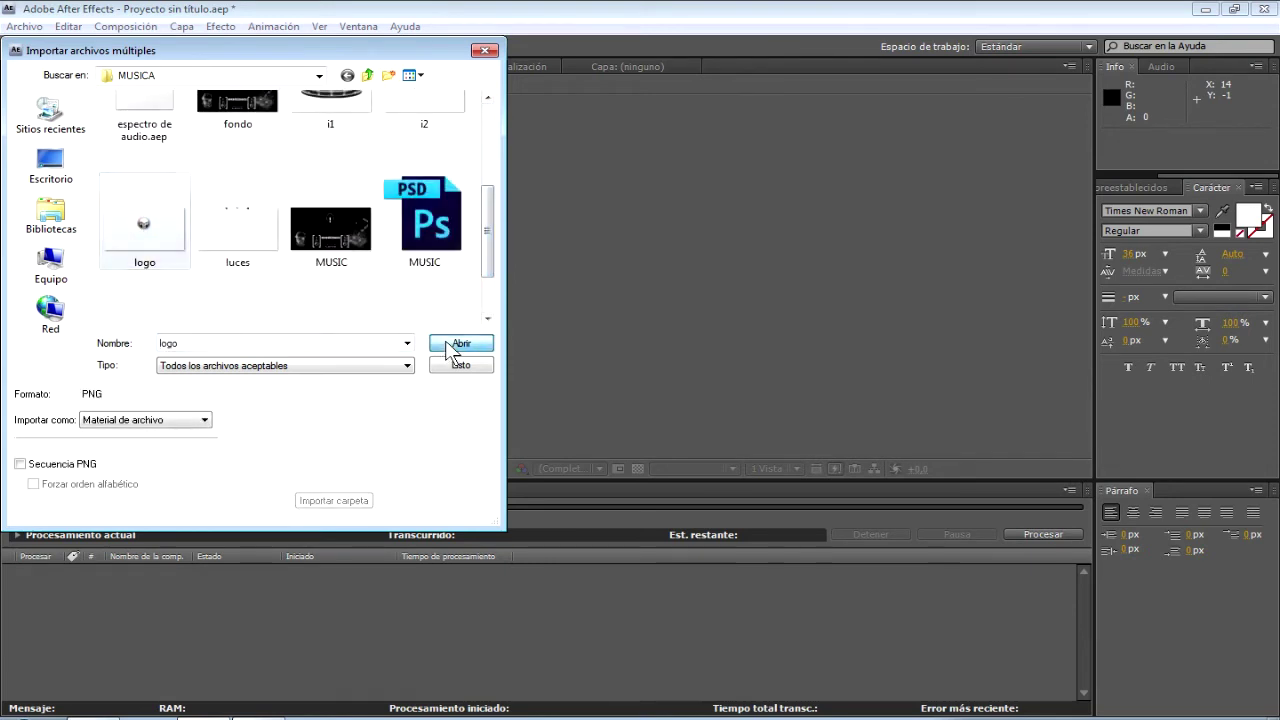
pyautogui.click(253, 156)
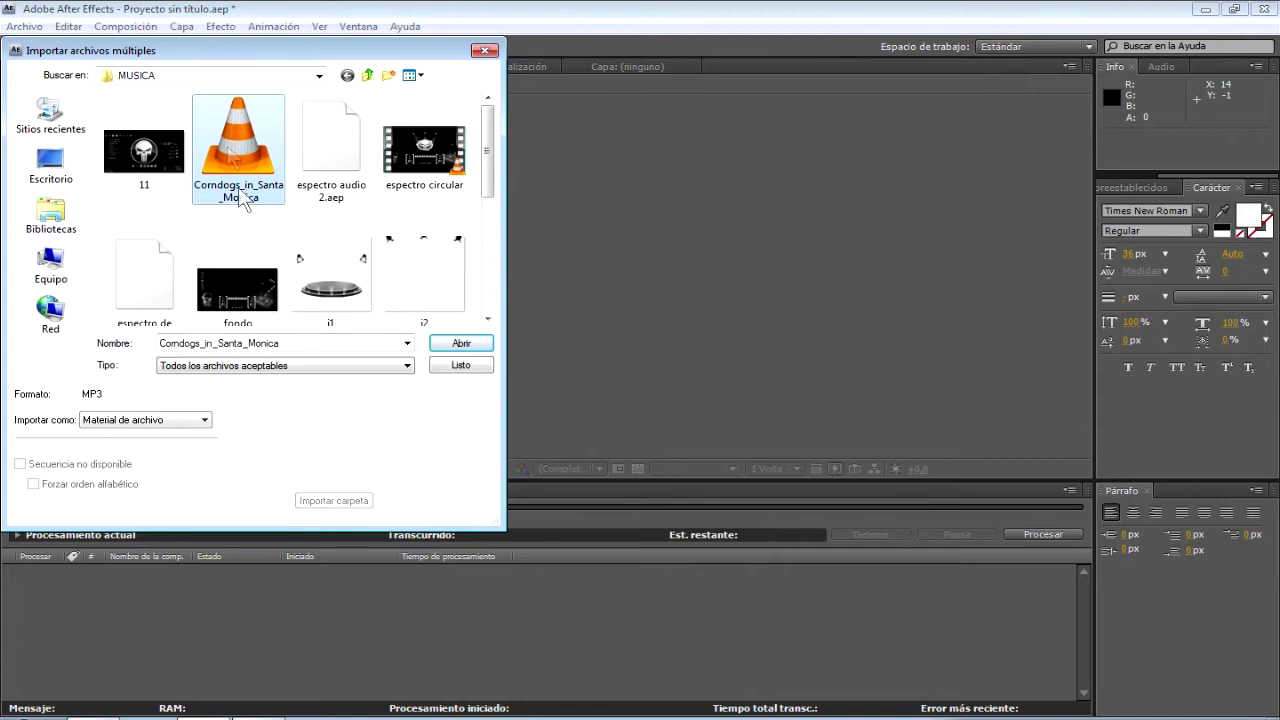
pyautogui.click(457, 345)
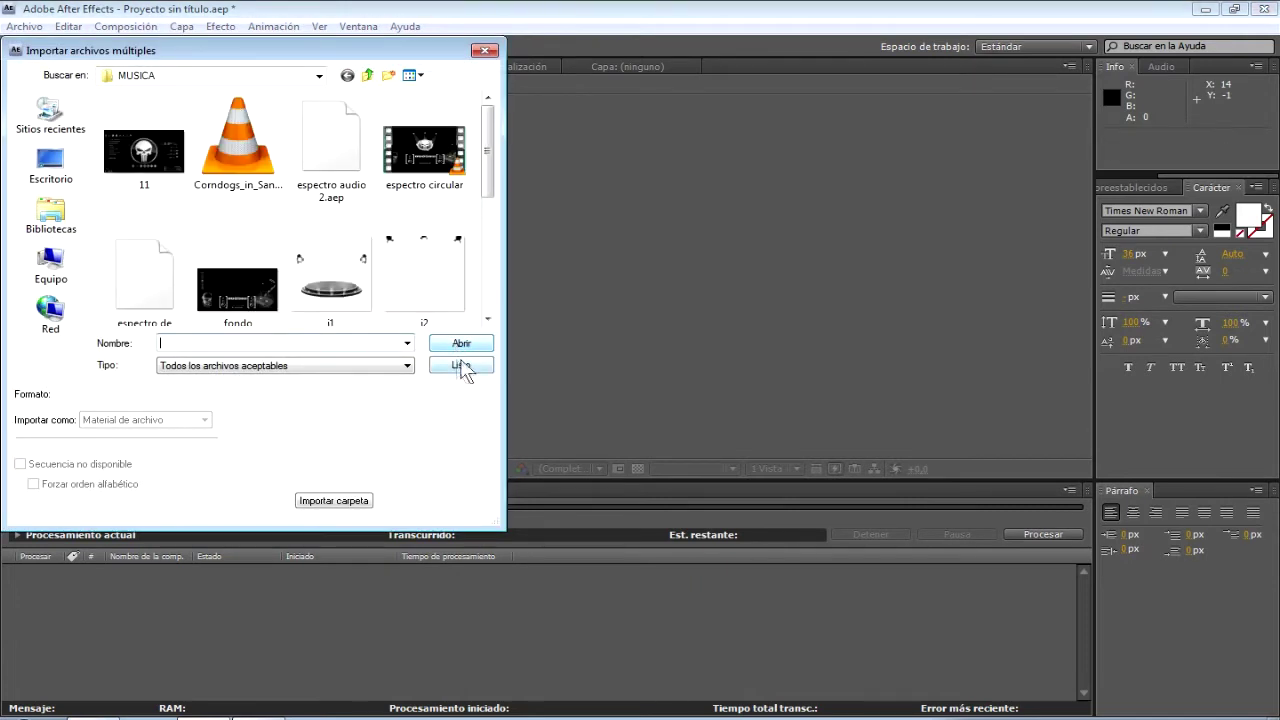
pyautogui.click(461, 366)
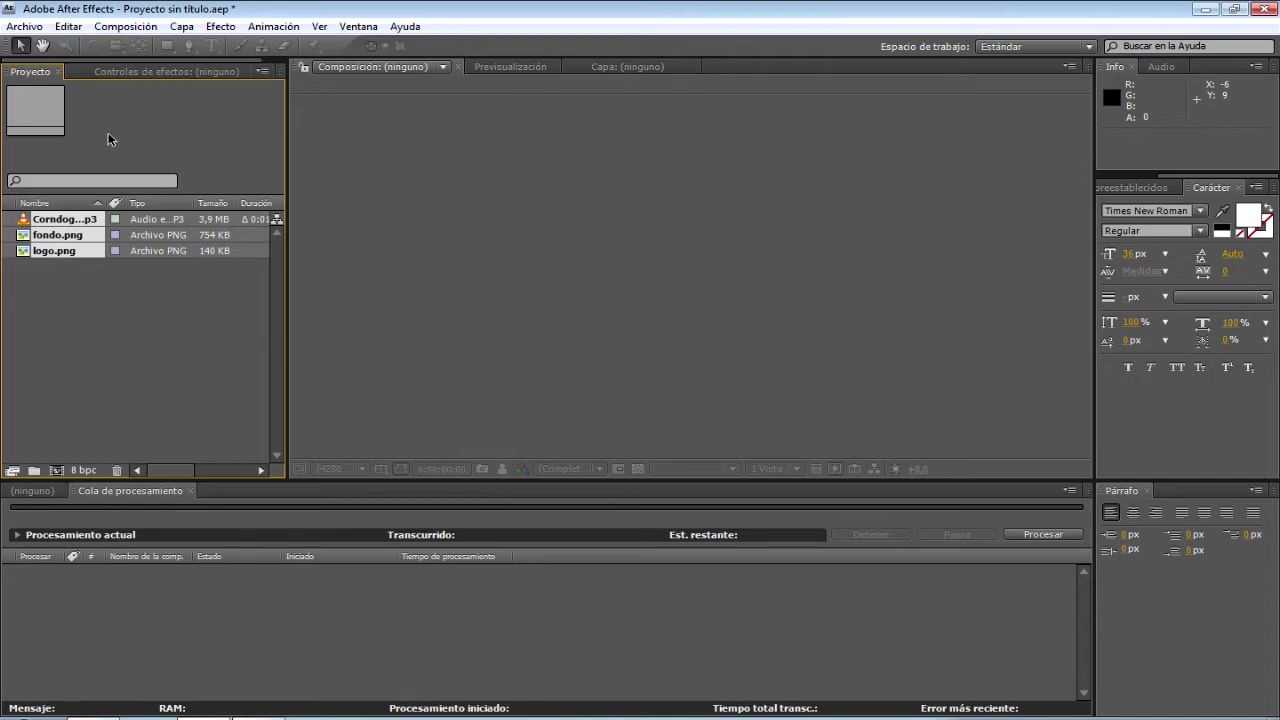
# Step: Create a new composition named musica, 1920×1080 at 29.97 fps, lasting 0;01;41;00
pyautogui.click(128, 27)
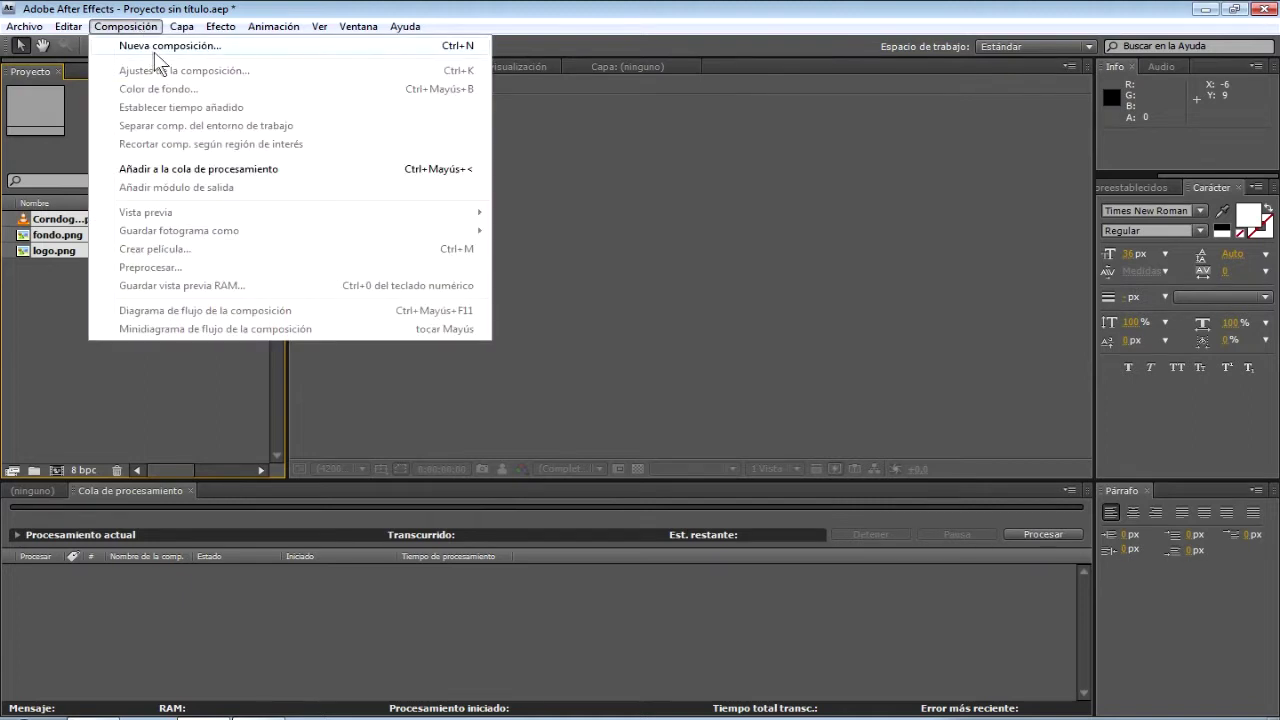
pyautogui.click(168, 47)
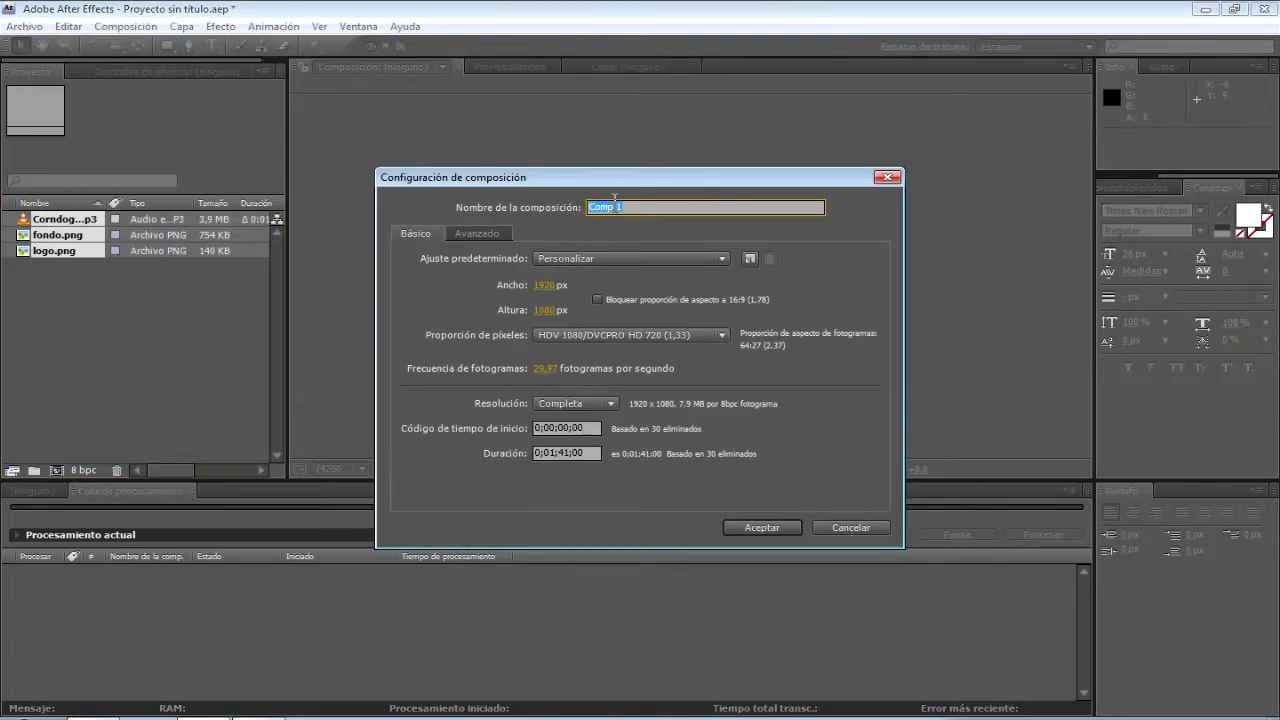
pyautogui.write('msu')
pyautogui.press('BackSpace')
pyautogui.press('BackSpace')
pyautogui.press('BackSpace')
pyautogui.click(584, 454)
pyautogui.moveTo(585, 455); pyautogui.dragTo(533, 455)
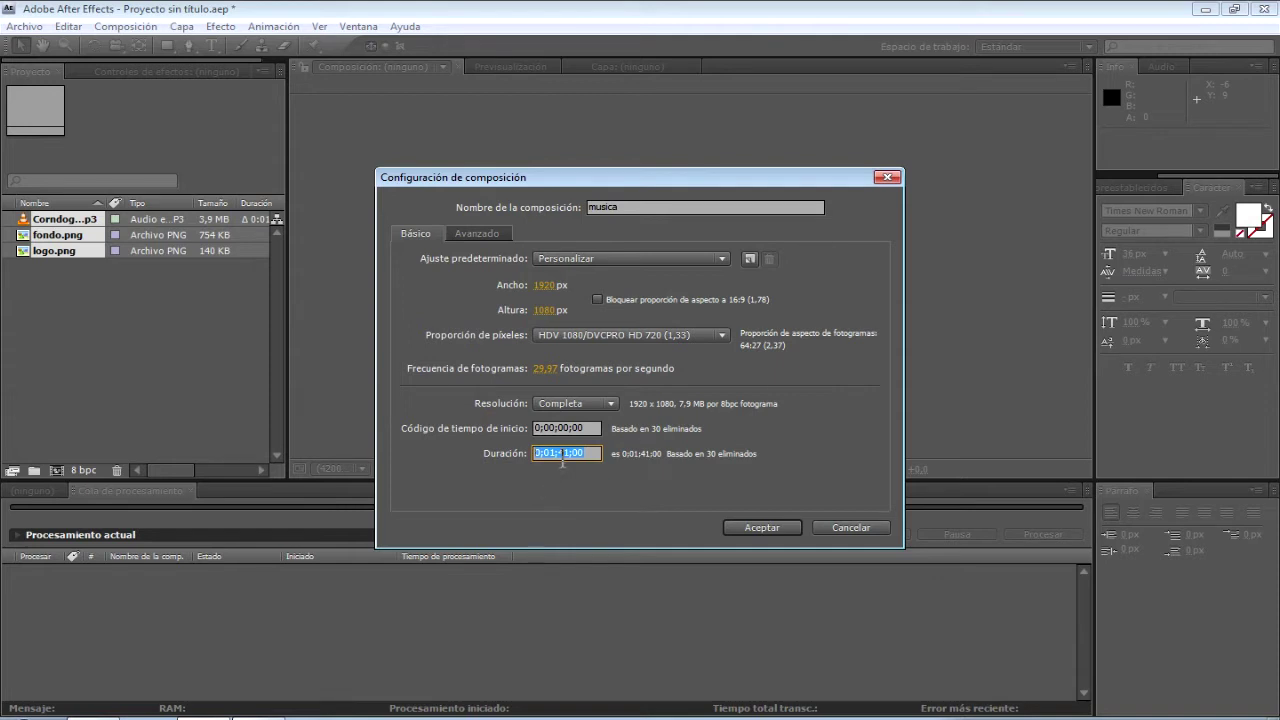
pyautogui.click(554, 453)
pyautogui.click(747, 522)
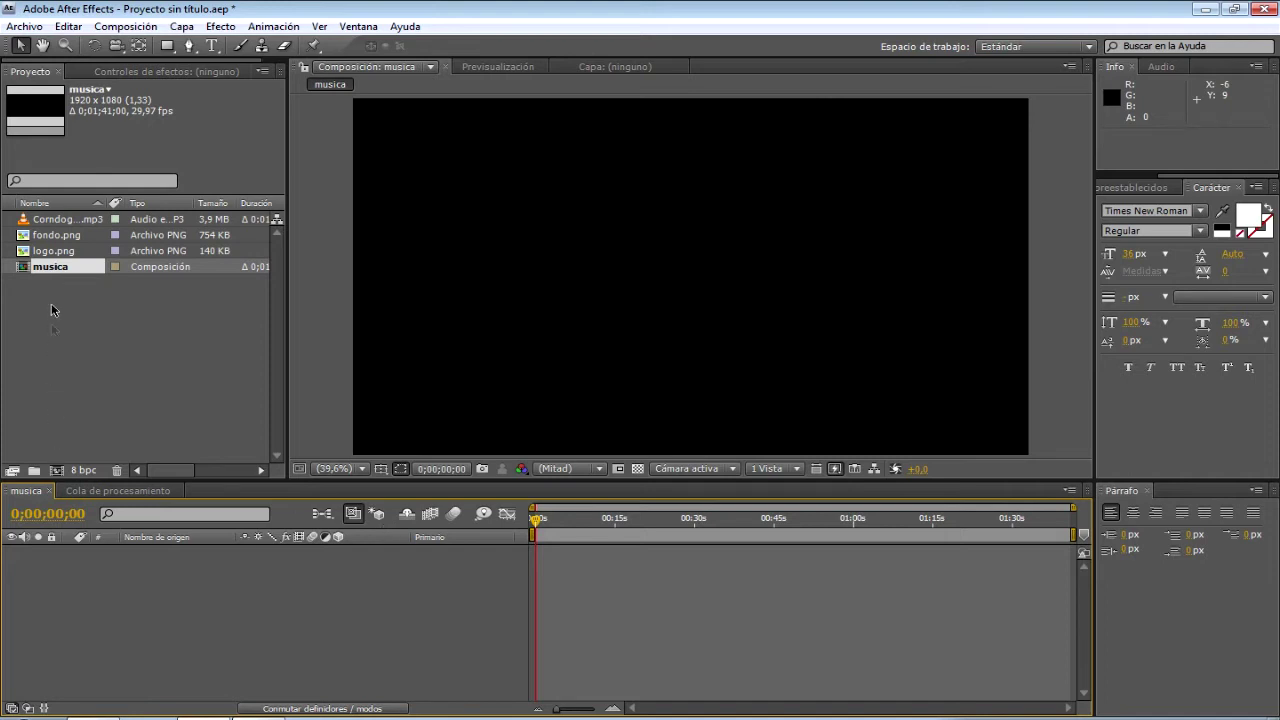
# Step: Add fondo.png to the musica timeline and stretch it horizontally to 133% width
pyautogui.click(58, 235)
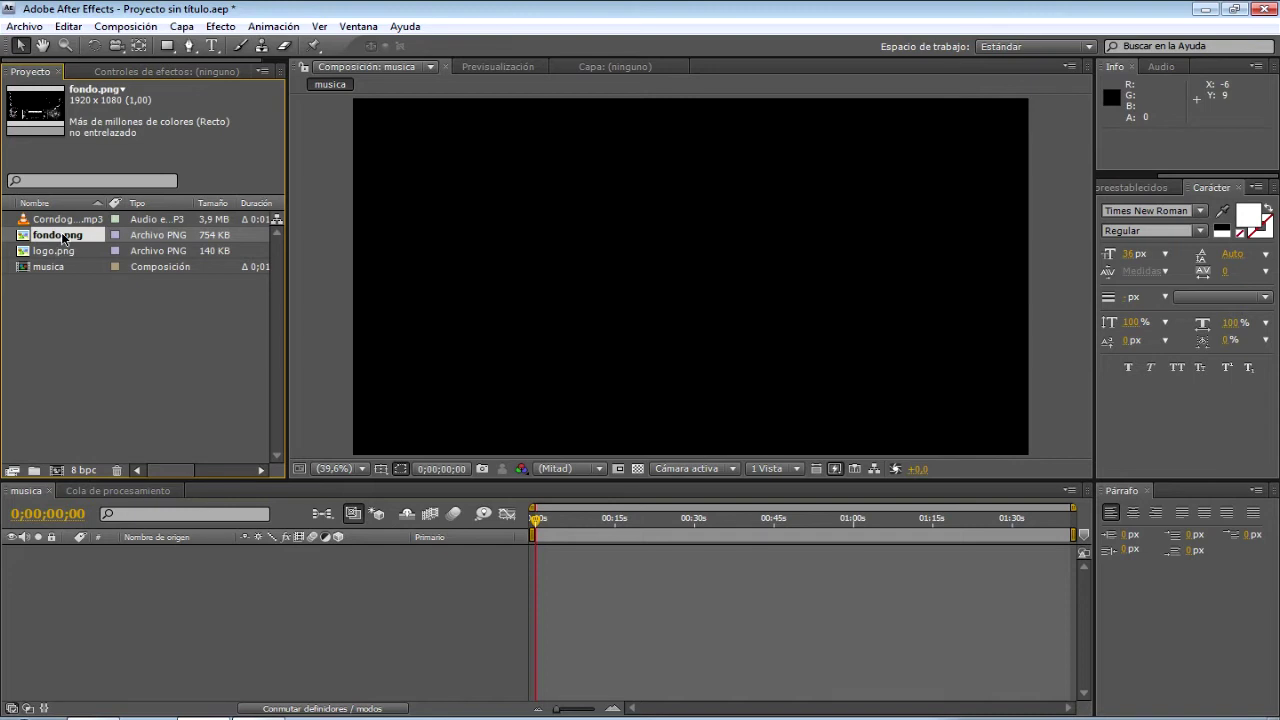
pyautogui.moveTo(65, 233); pyautogui.dragTo(117, 590)
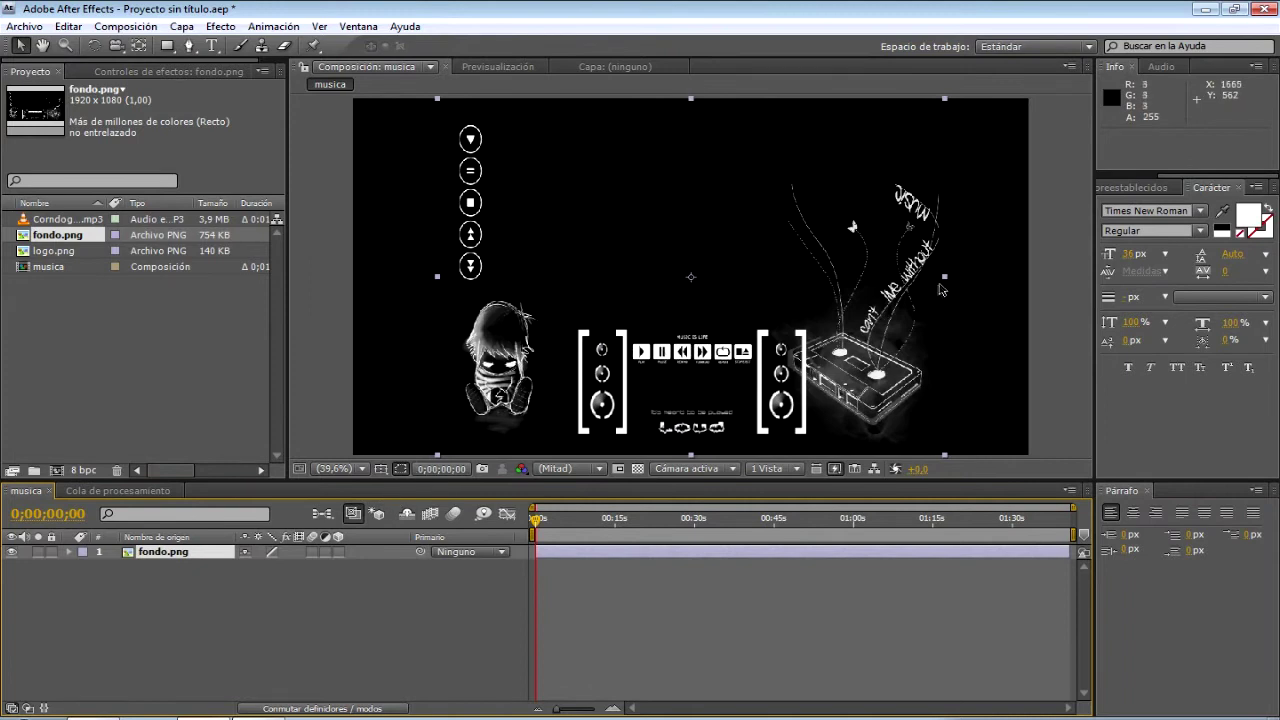
pyautogui.moveTo(948, 279); pyautogui.dragTo(1031, 284)
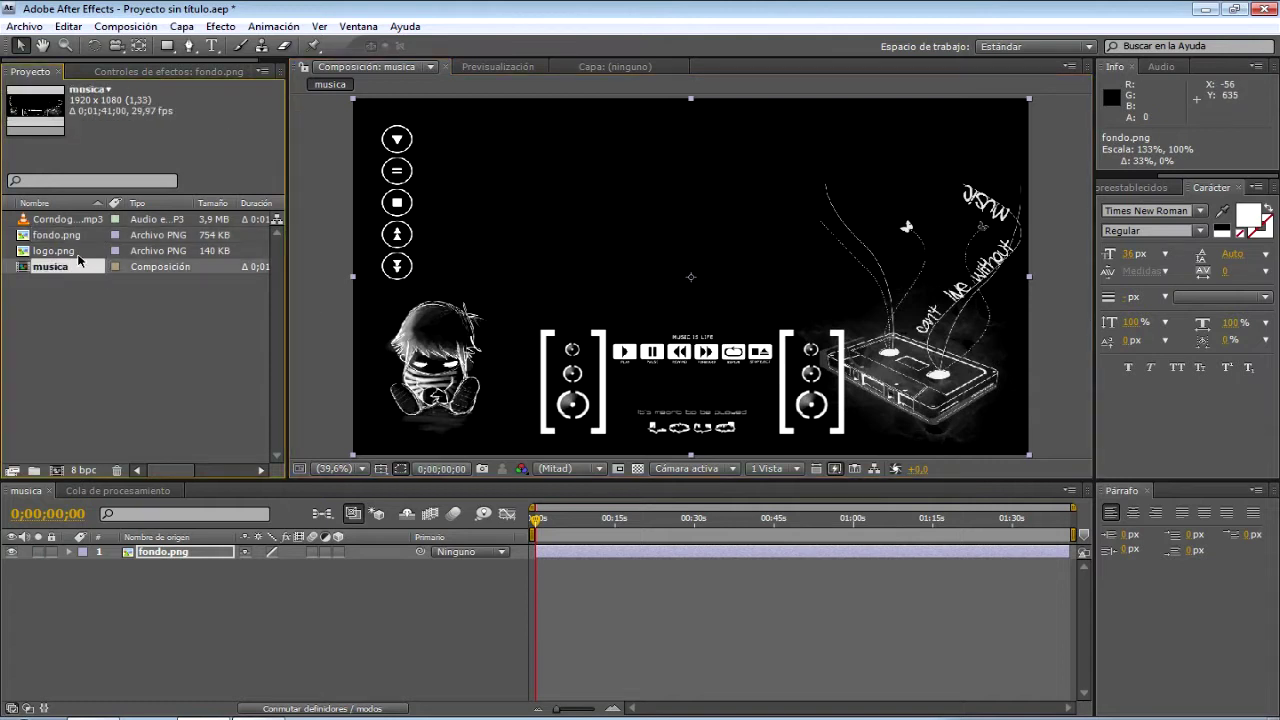
# Step: Add logo.png above fondo.png in the layer stack and widen it to 132%
pyautogui.click(76, 252)
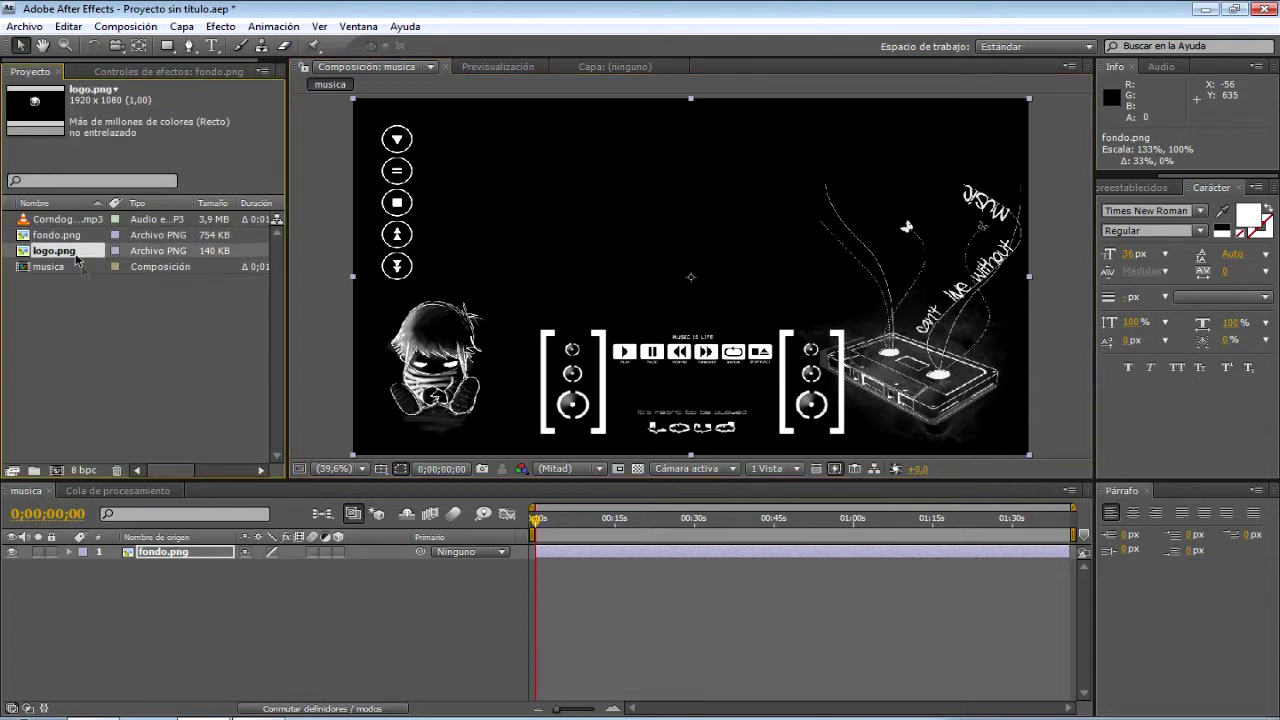
pyautogui.moveTo(73, 253); pyautogui.dragTo(156, 572)
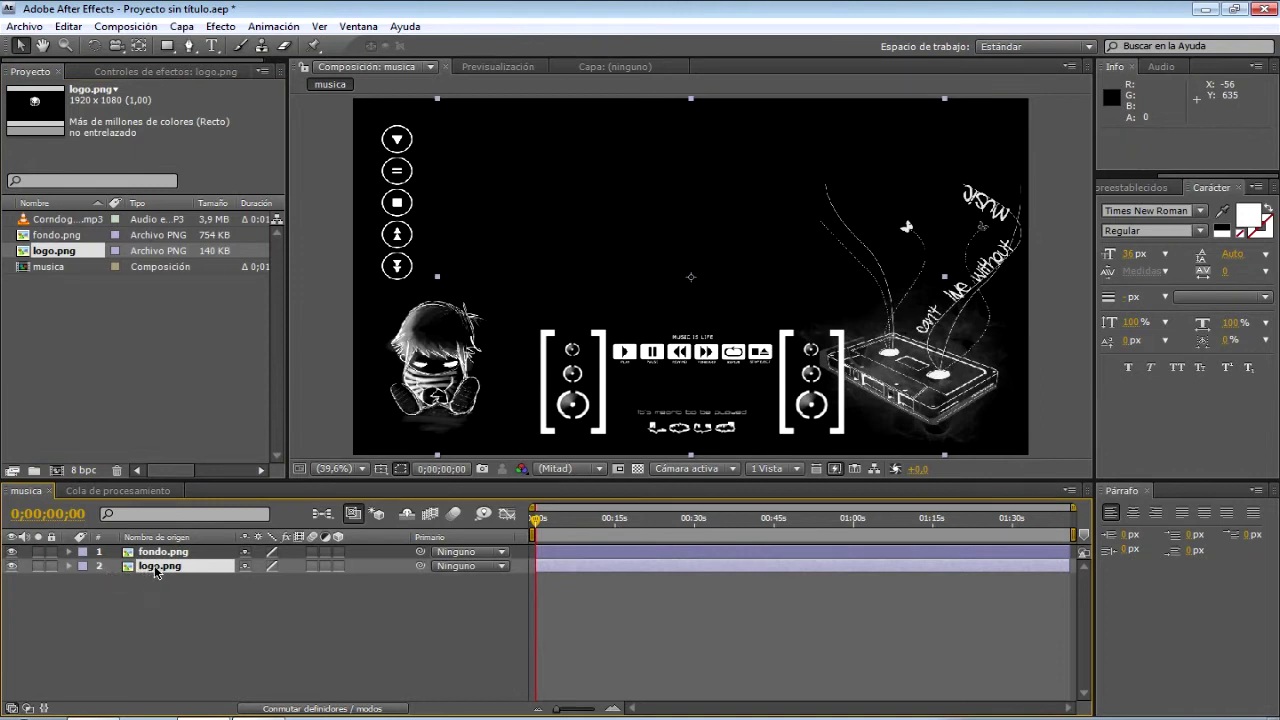
pyautogui.moveTo(141, 569); pyautogui.dragTo(155, 550)
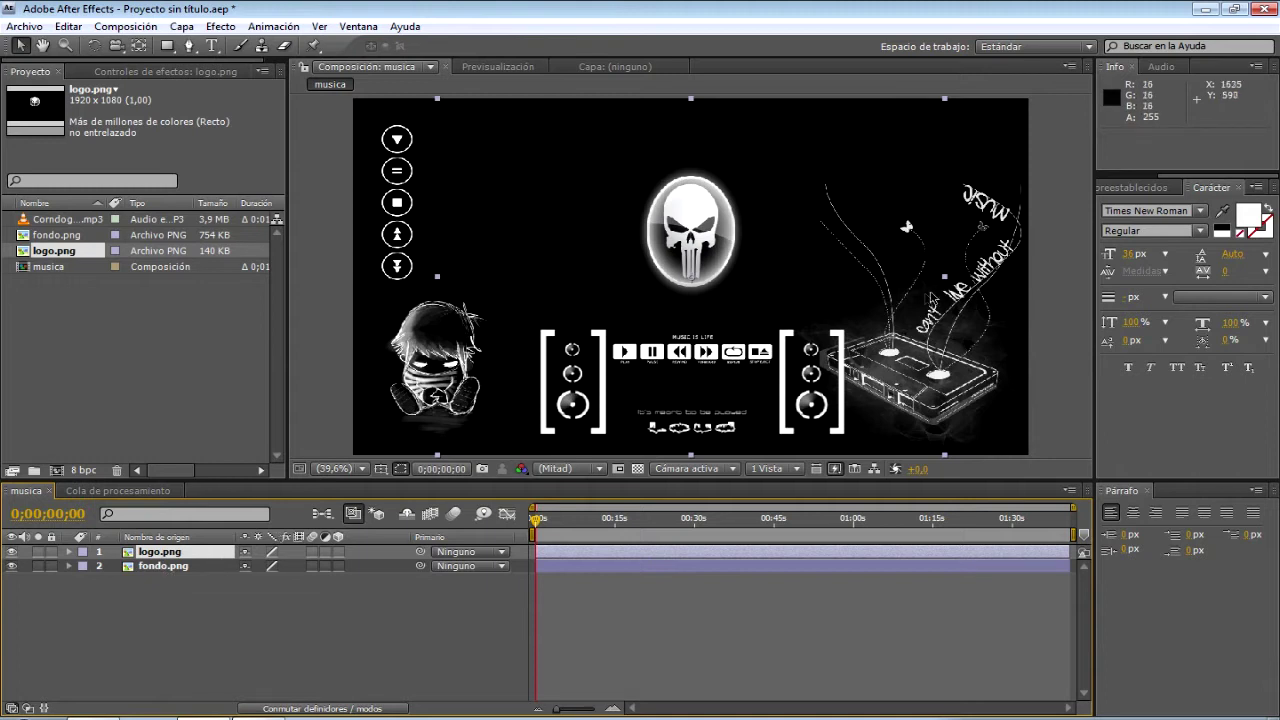
pyautogui.moveTo(946, 282); pyautogui.dragTo(1000, 285)
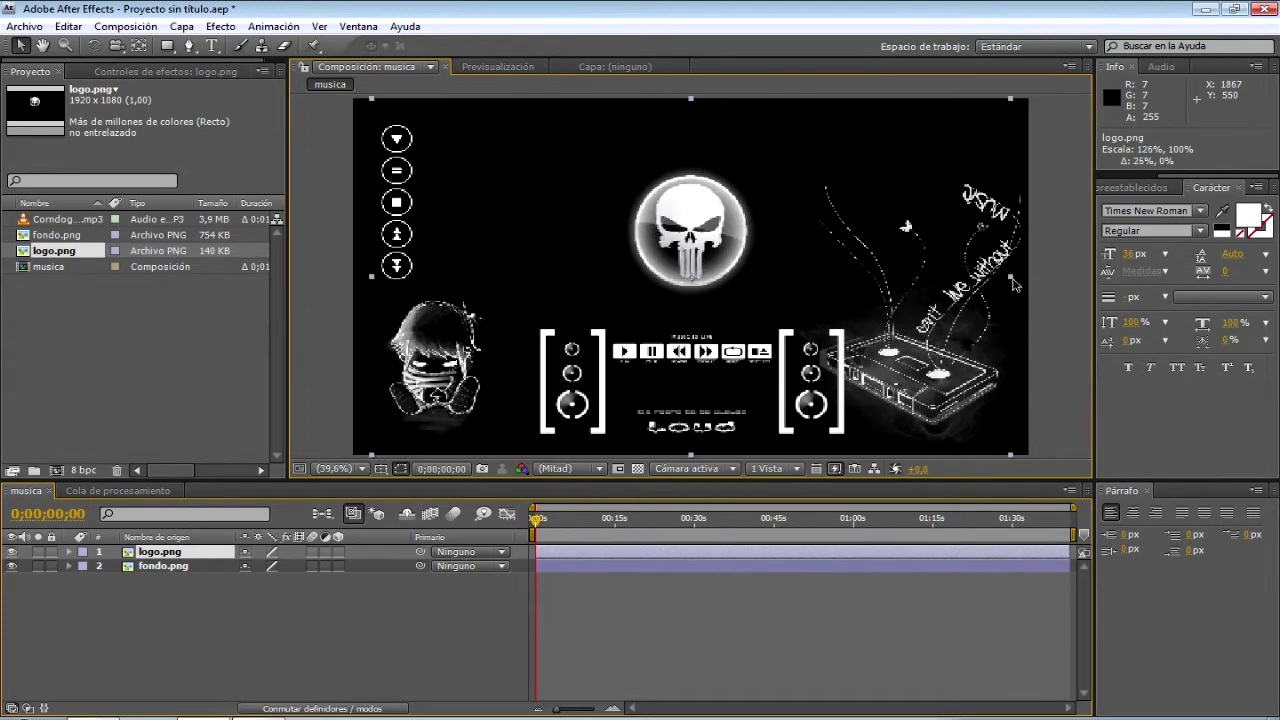
pyautogui.moveTo(1000, 284); pyautogui.dragTo(1026, 285)
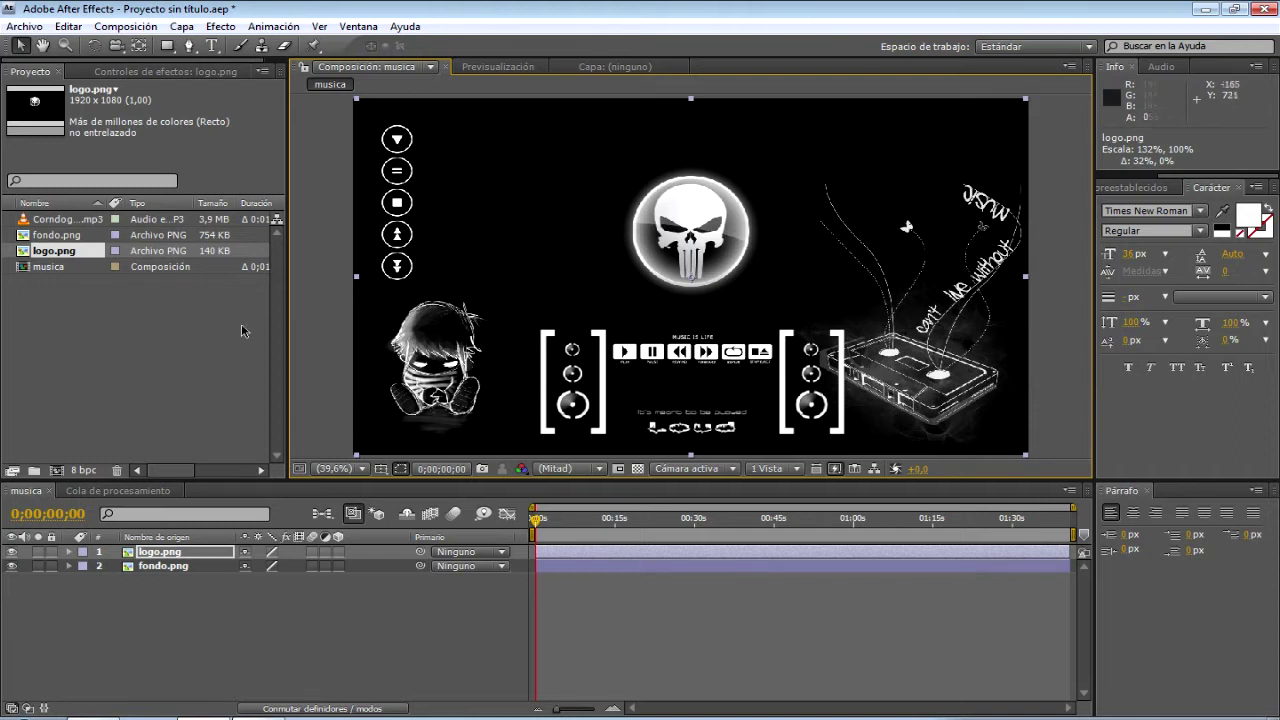
# Step: Drag Corndogs_in_Santa_Monica.mp3 into the timeline beneath fondo.png as the bottom layer
pyautogui.click(72, 221)
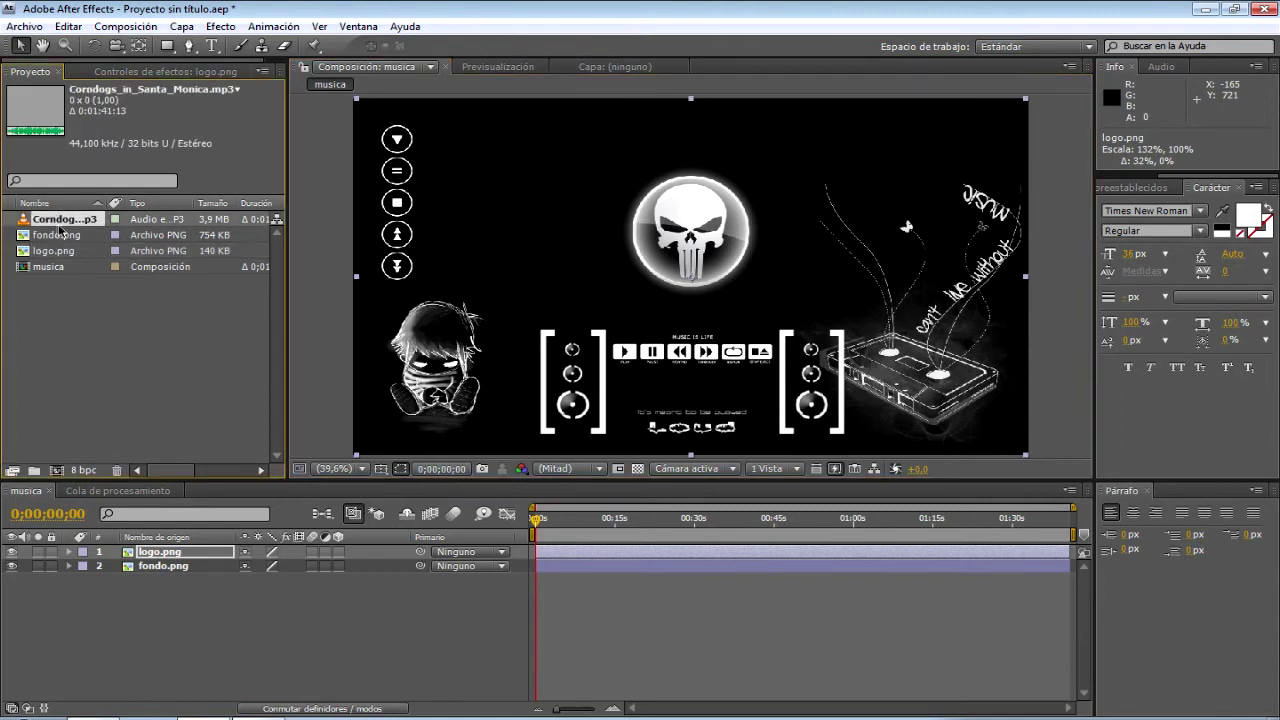
pyautogui.moveTo(68, 226); pyautogui.dragTo(146, 590)
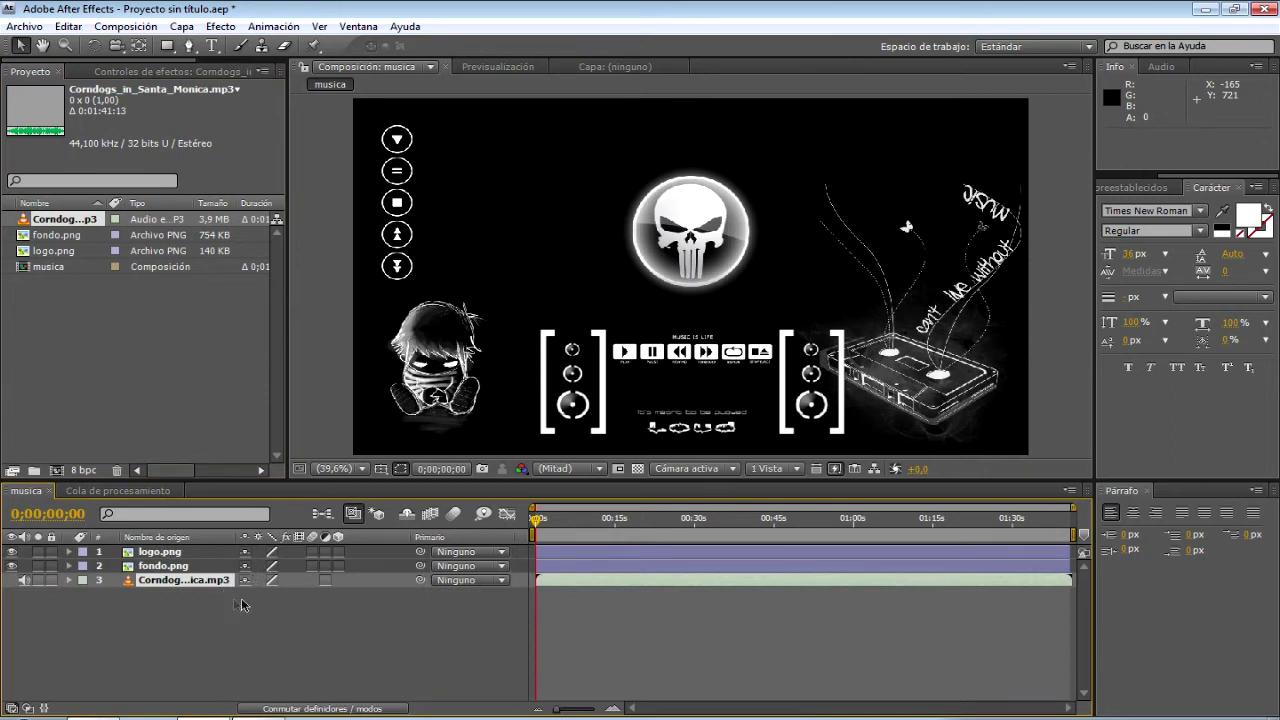
# Step: Add a black 1920×1080 solid named 'espectro musical' at the top of the stack
pyautogui.rightClick(190, 643)
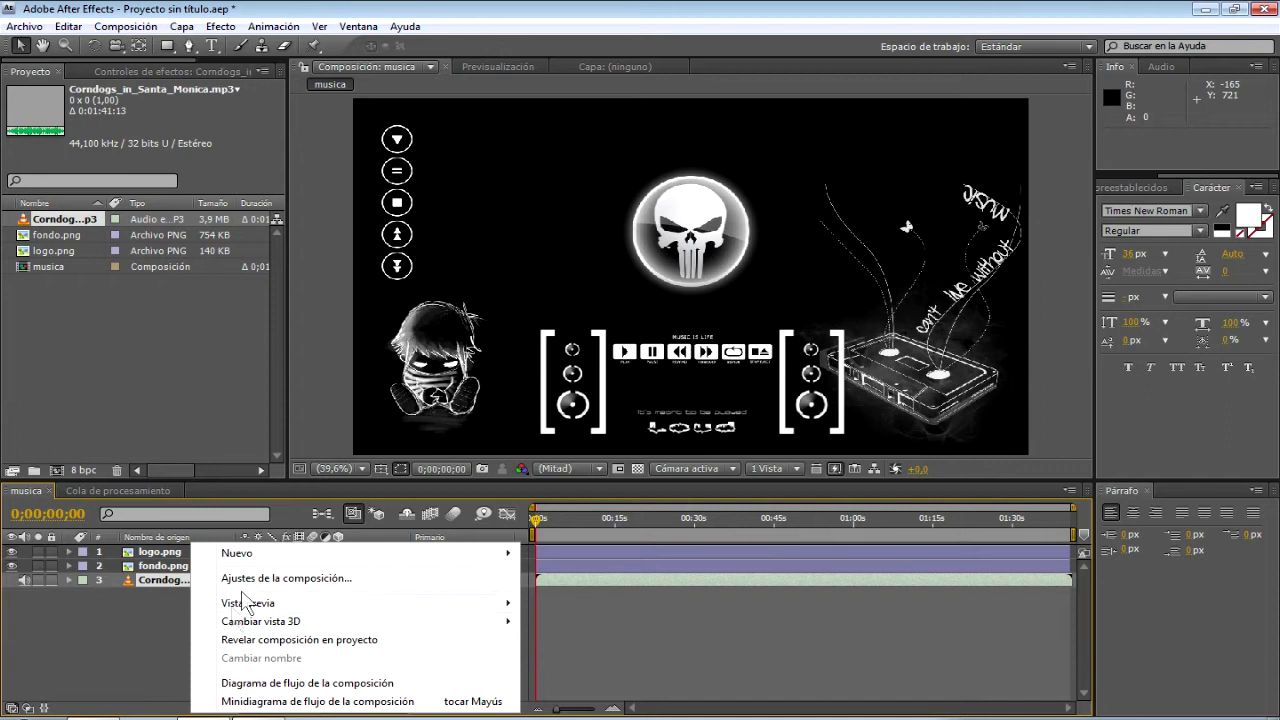
pyautogui.moveTo(276, 557)
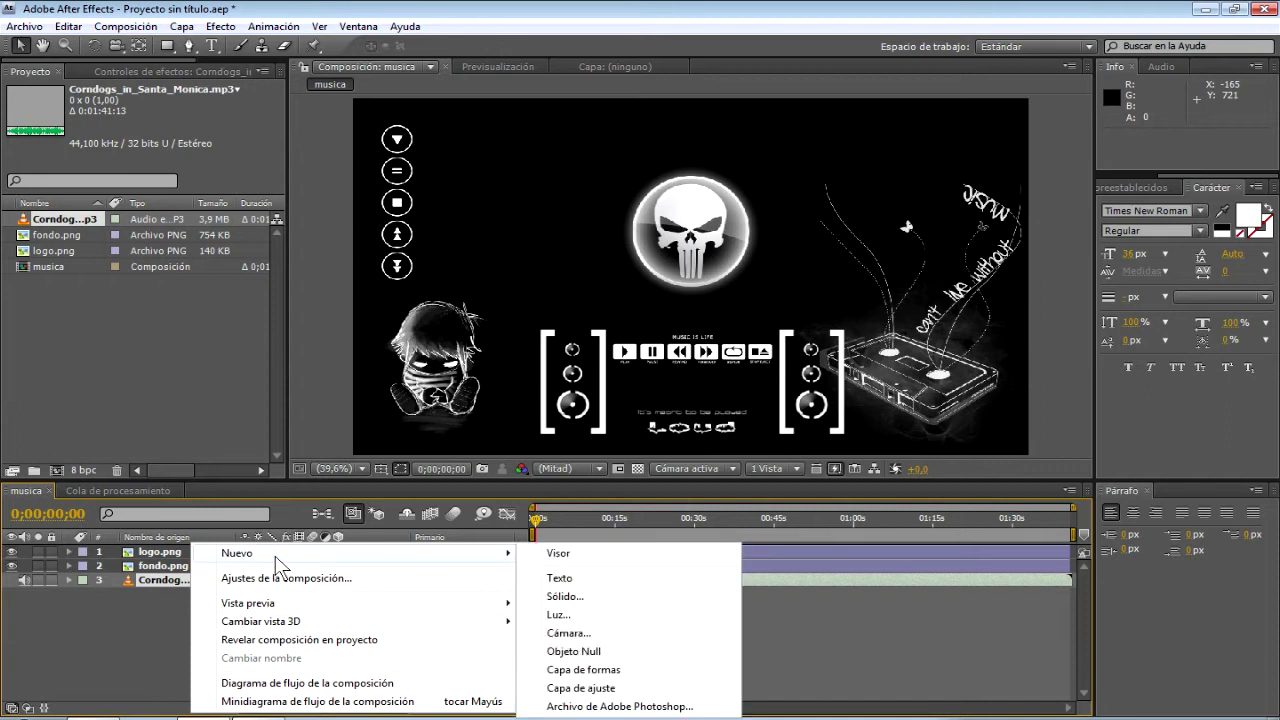
pyautogui.click(574, 595)
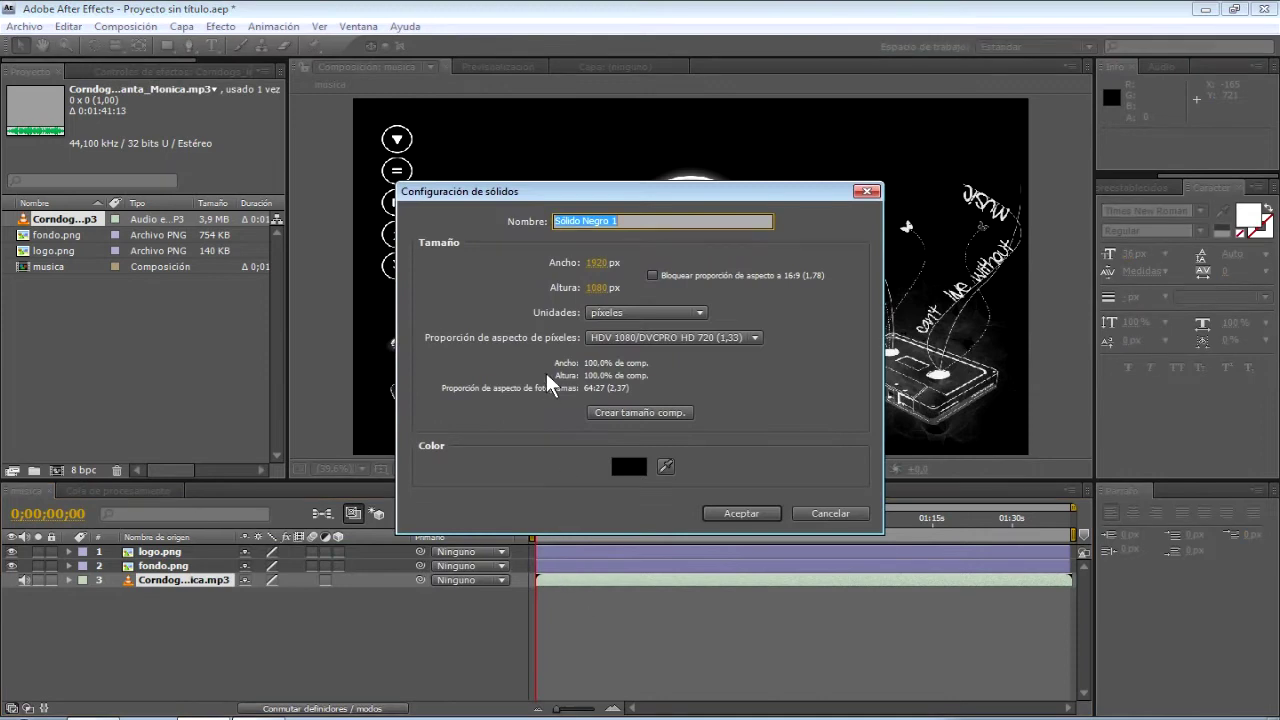
pyautogui.write('espectro ')
pyautogui.write('musical')
pyautogui.click(725, 509)
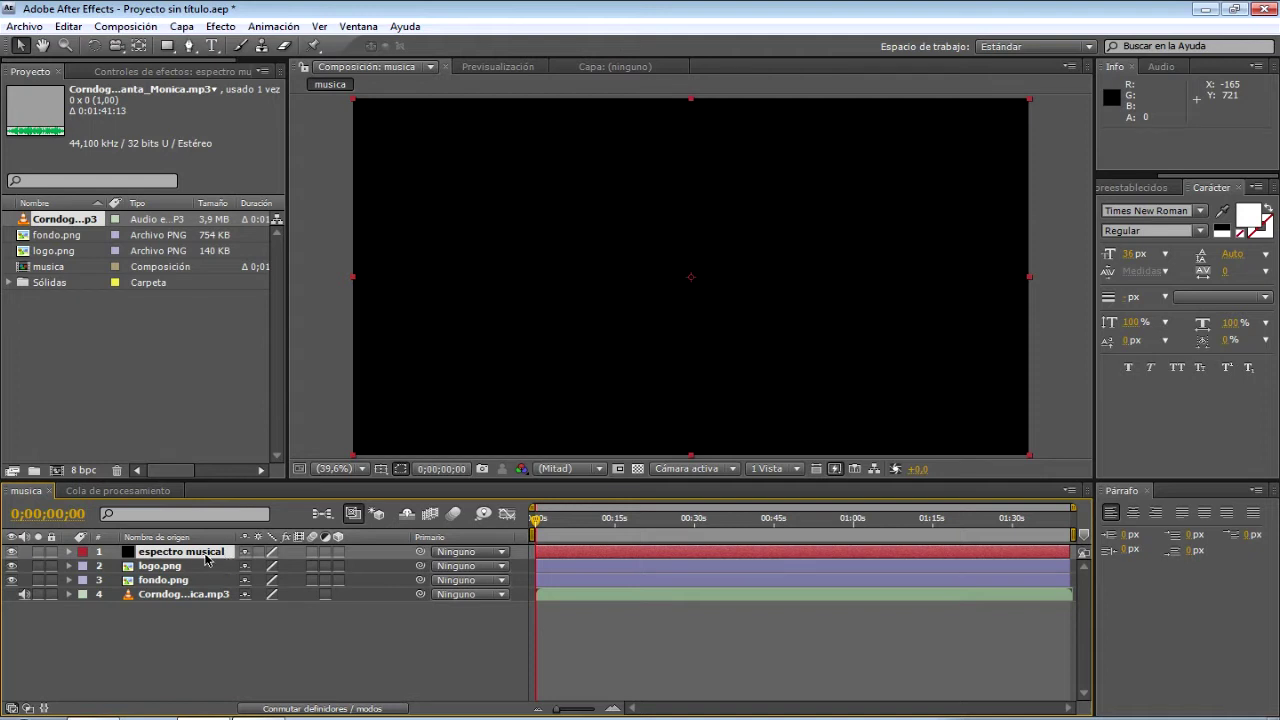
# Step: Apply Efecto > Generar > Espectro de audio to the espectro musical solid
pyautogui.rightClick(206, 558)
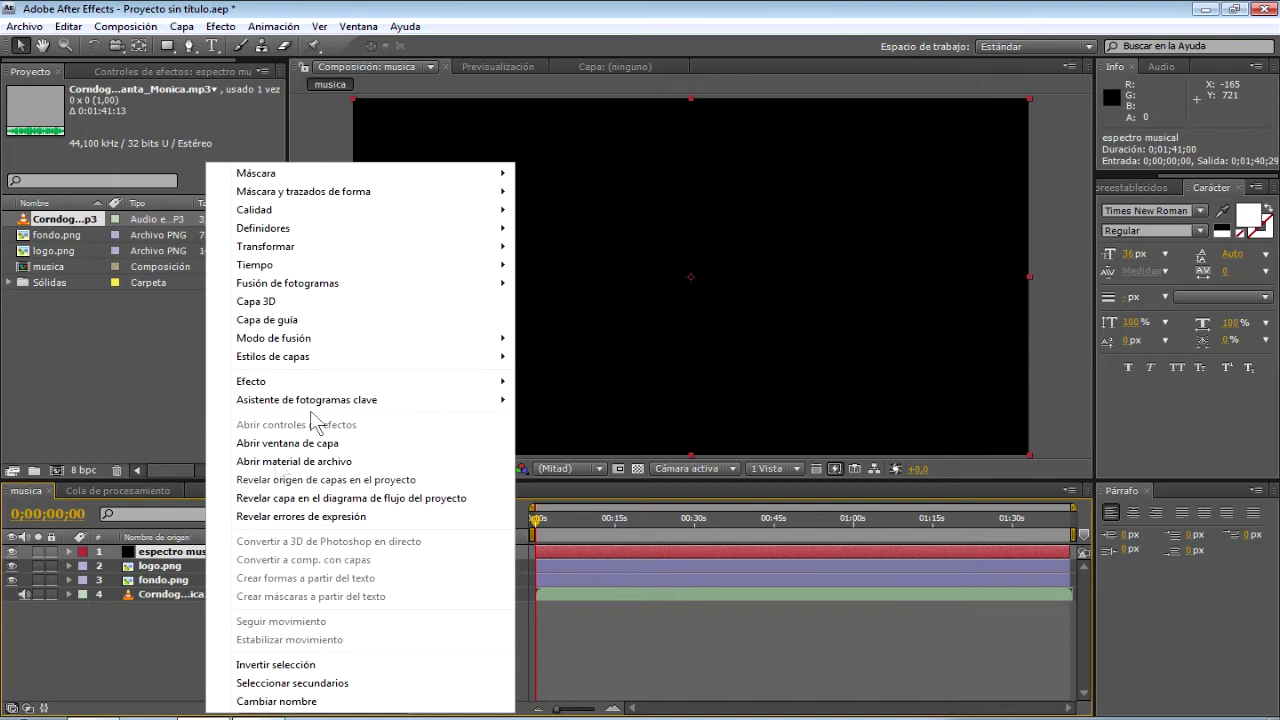
pyautogui.moveTo(388, 383)
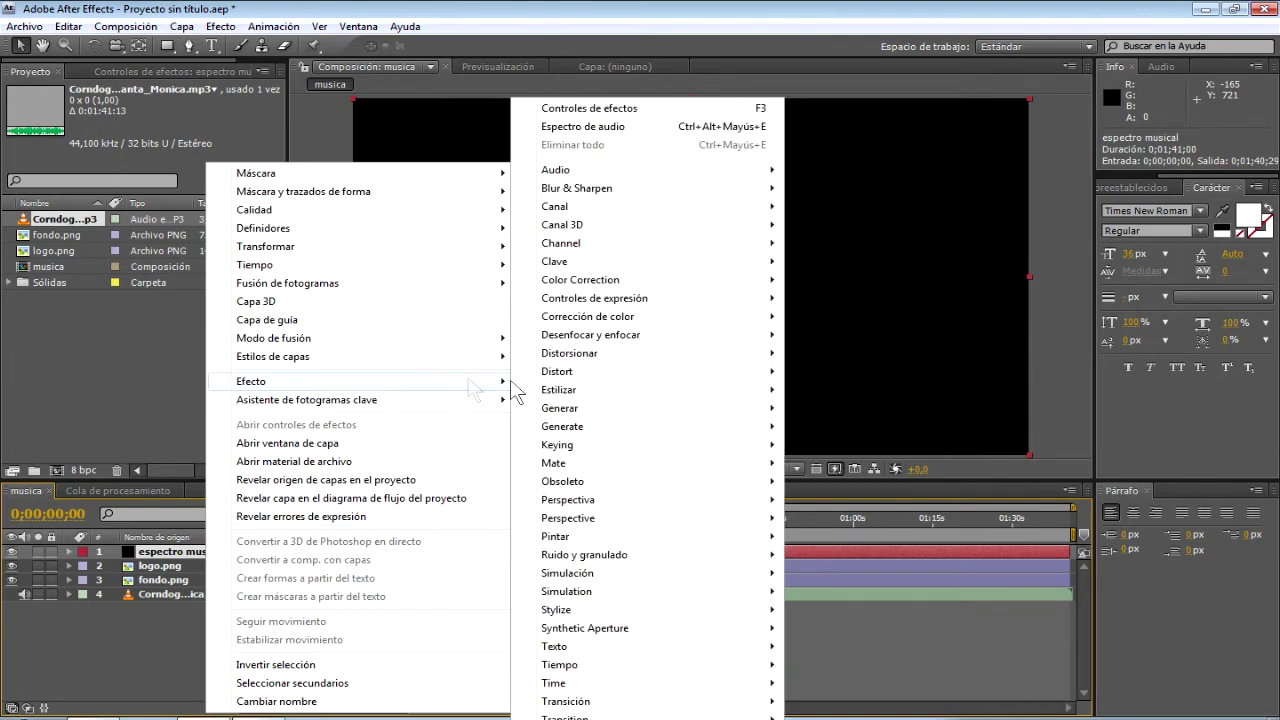
pyautogui.moveTo(552, 410)
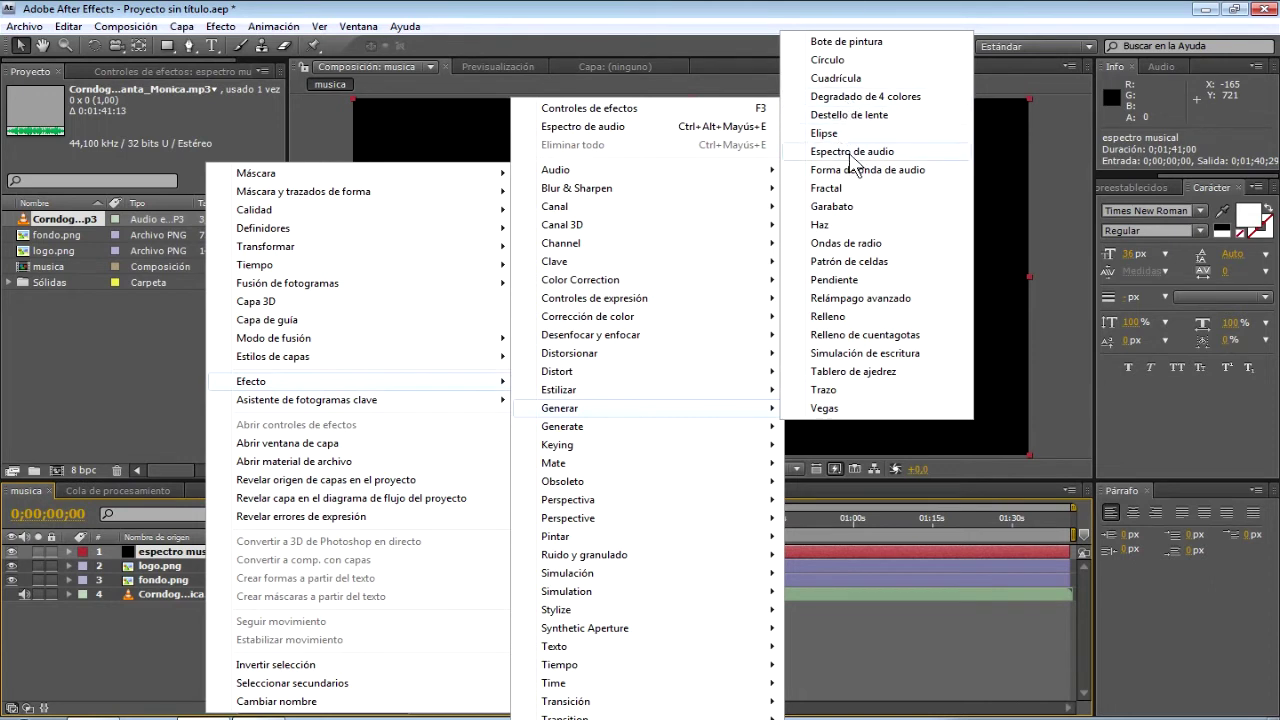
pyautogui.click(851, 155)
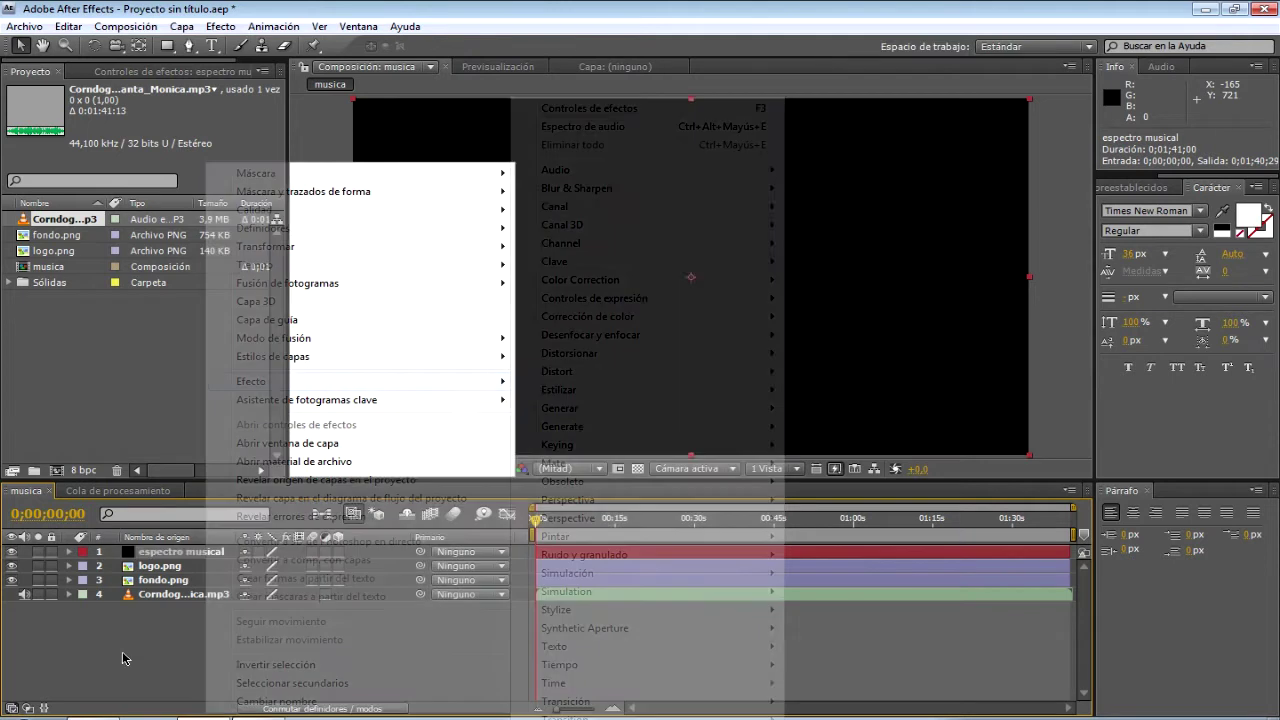
pyautogui.rightClick(193, 557)
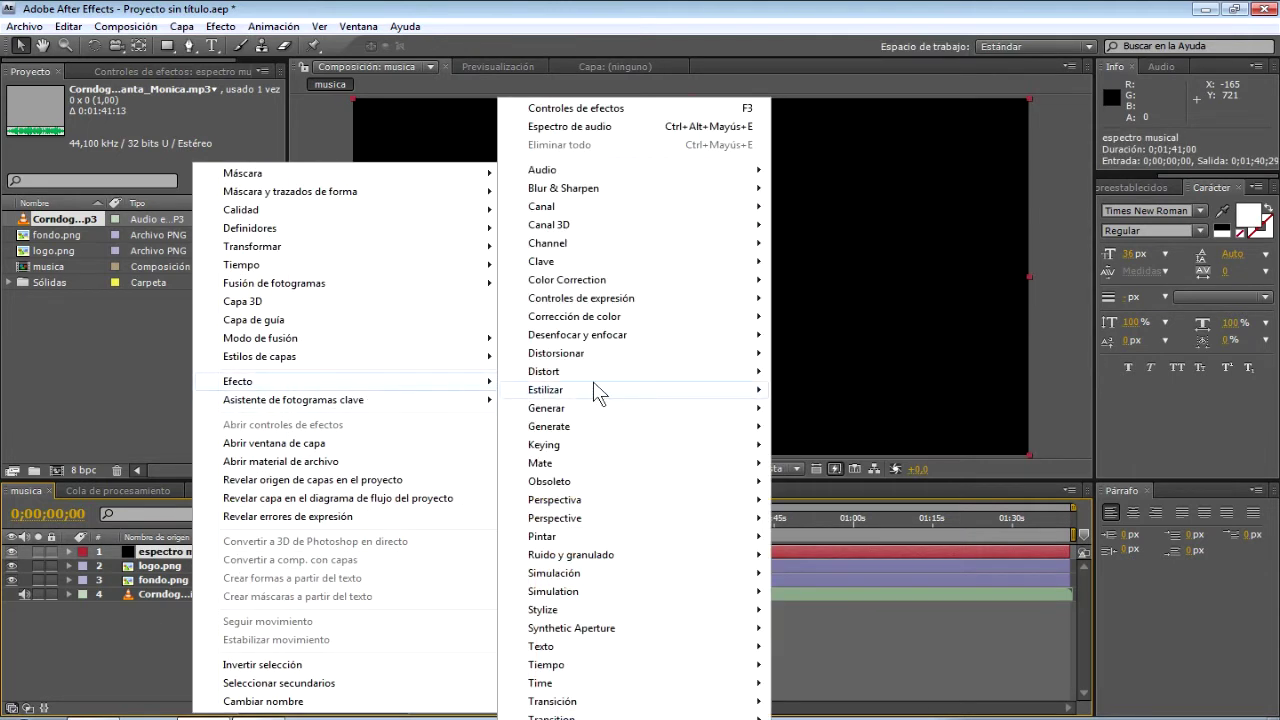
pyautogui.moveTo(733, 410)
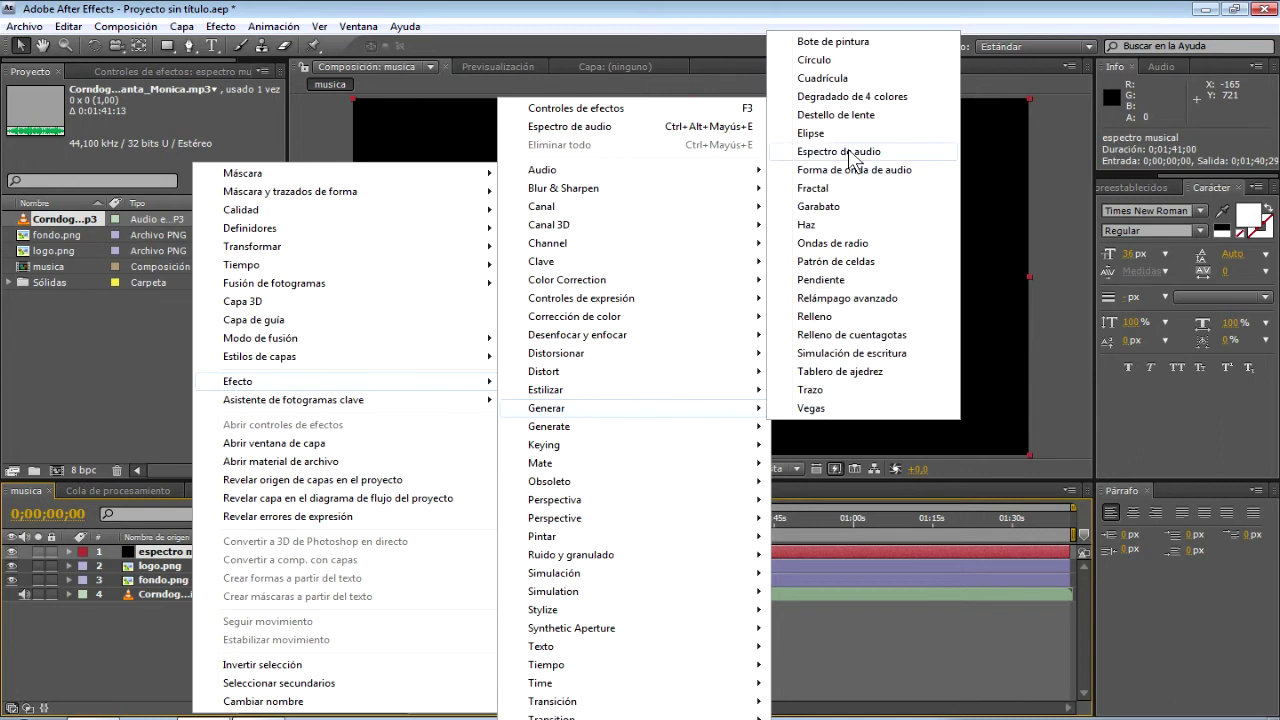
pyautogui.click(838, 151)
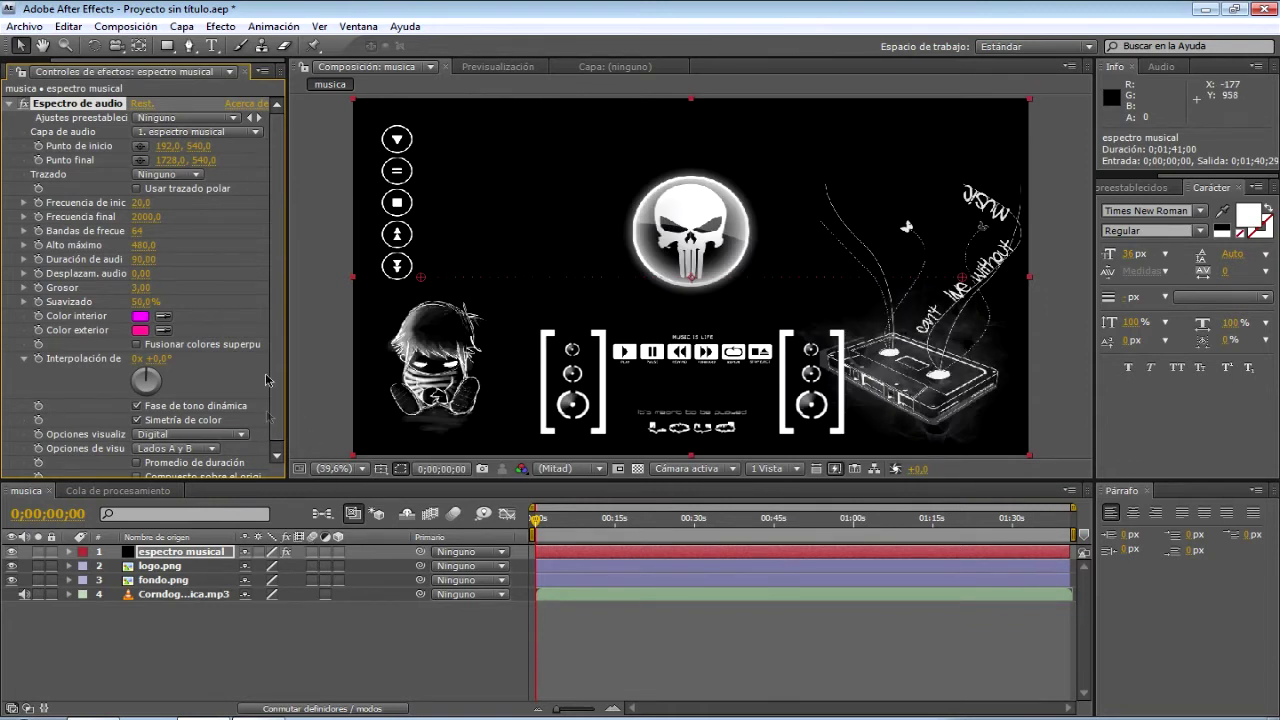
# Step: Set Capa de audio to 4. Corndogs_in_Santa_Monica.mp3 and scrub to about 25 s to preview
pyautogui.click(254, 135)
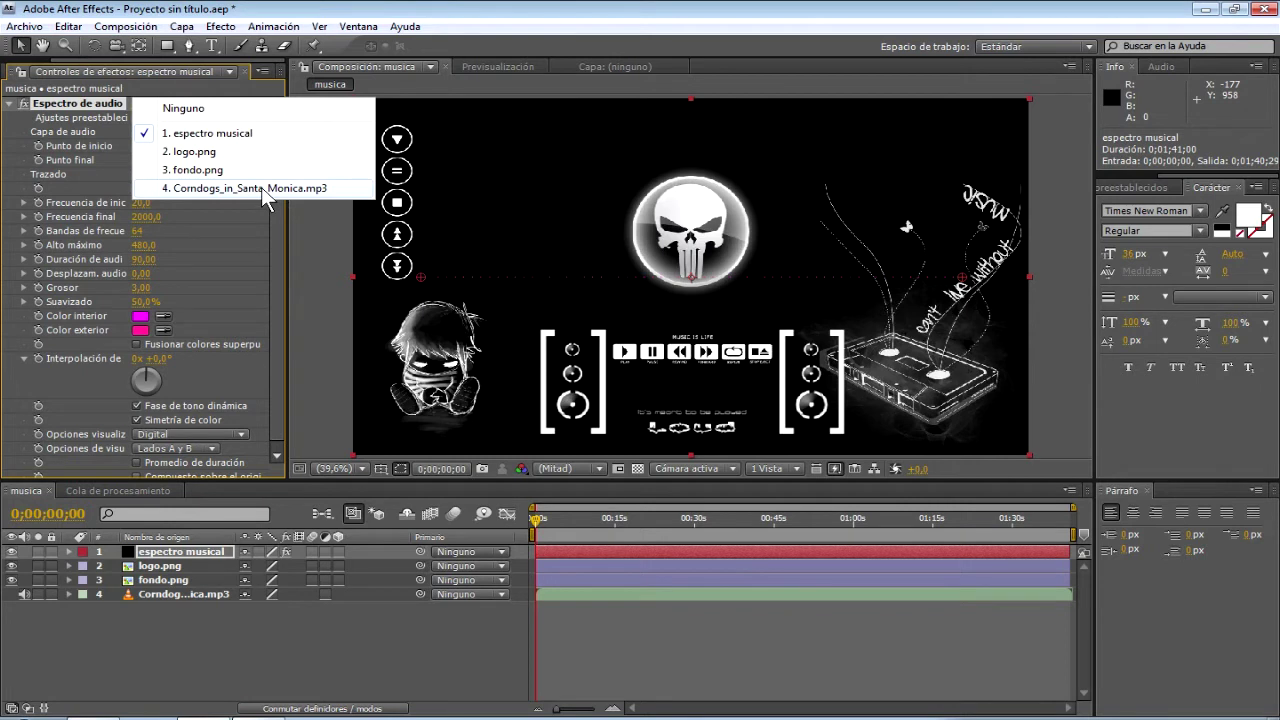
pyautogui.click(265, 190)
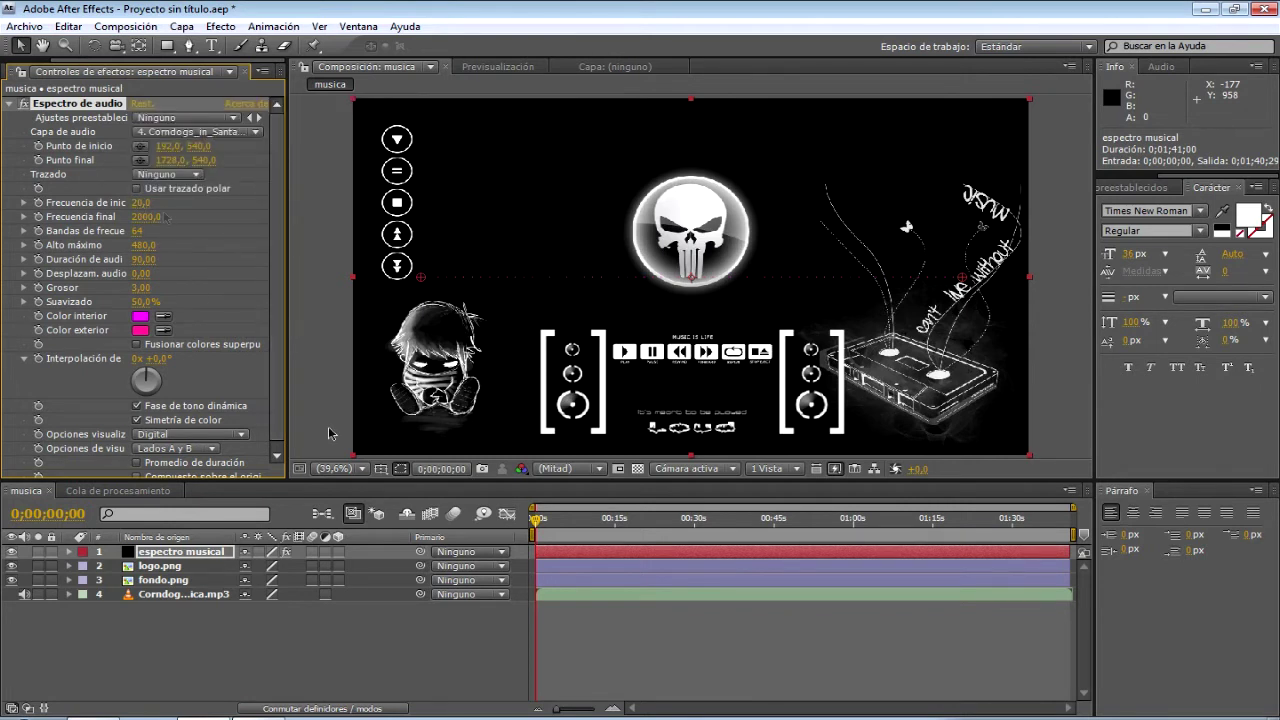
pyautogui.moveTo(538, 520); pyautogui.dragTo(566, 527)
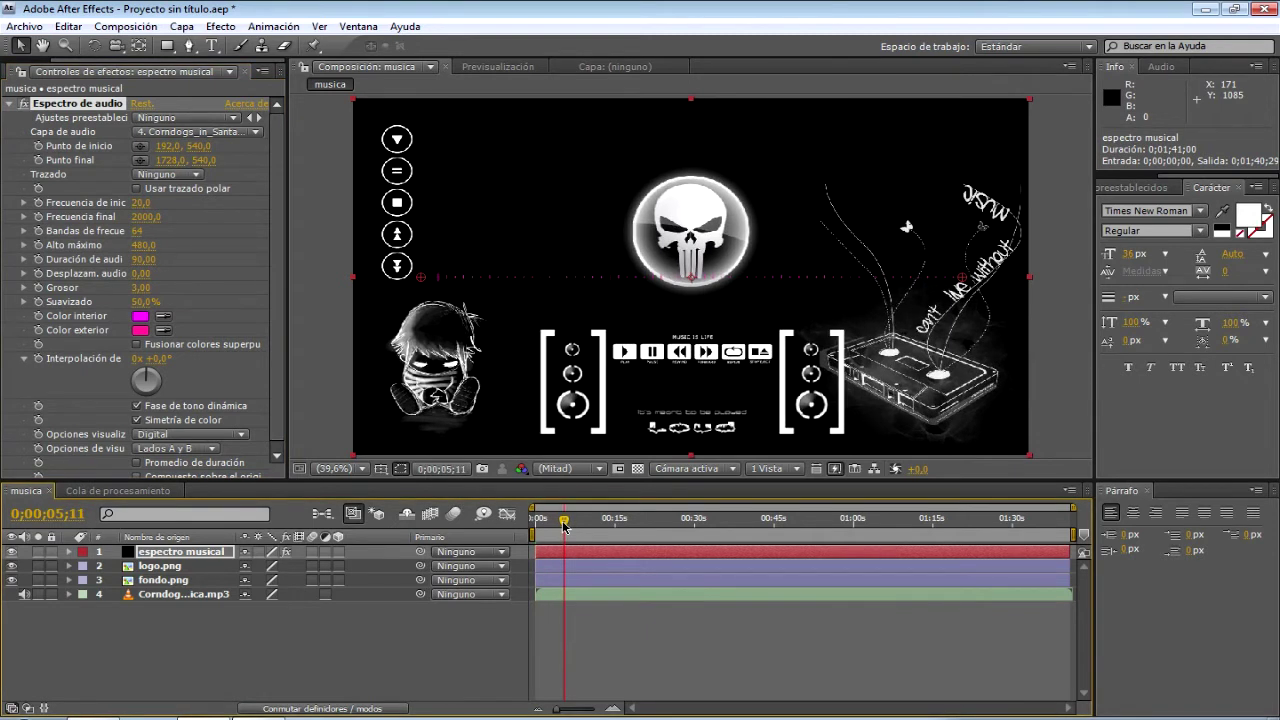
pyautogui.moveTo(566, 527); pyautogui.dragTo(639, 524)
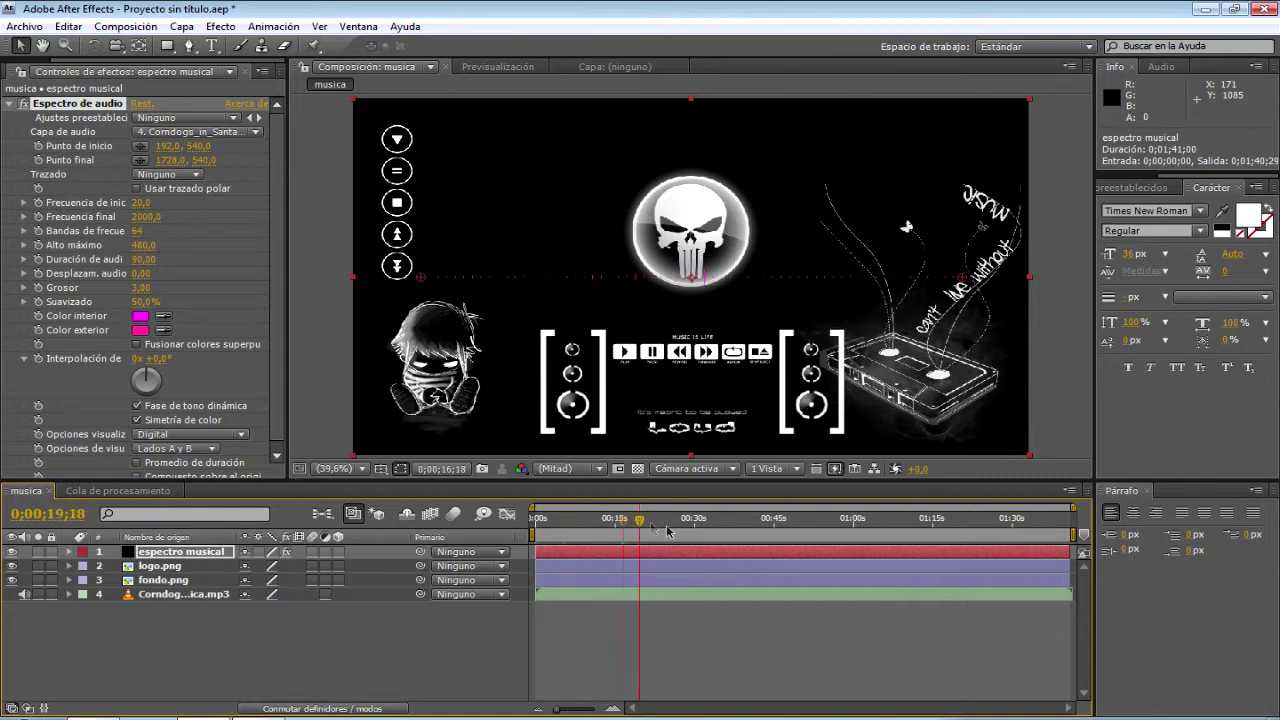
pyautogui.click(668, 530)
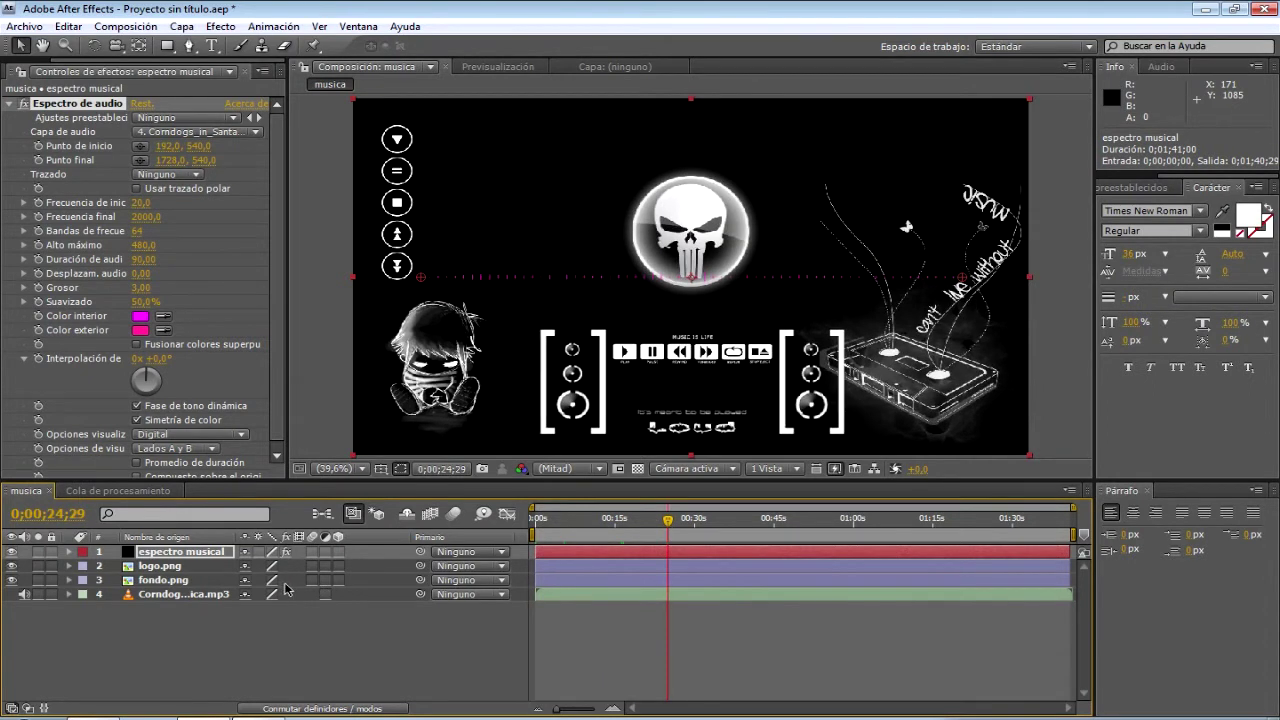
pyautogui.hotkey('ctrl', '`')
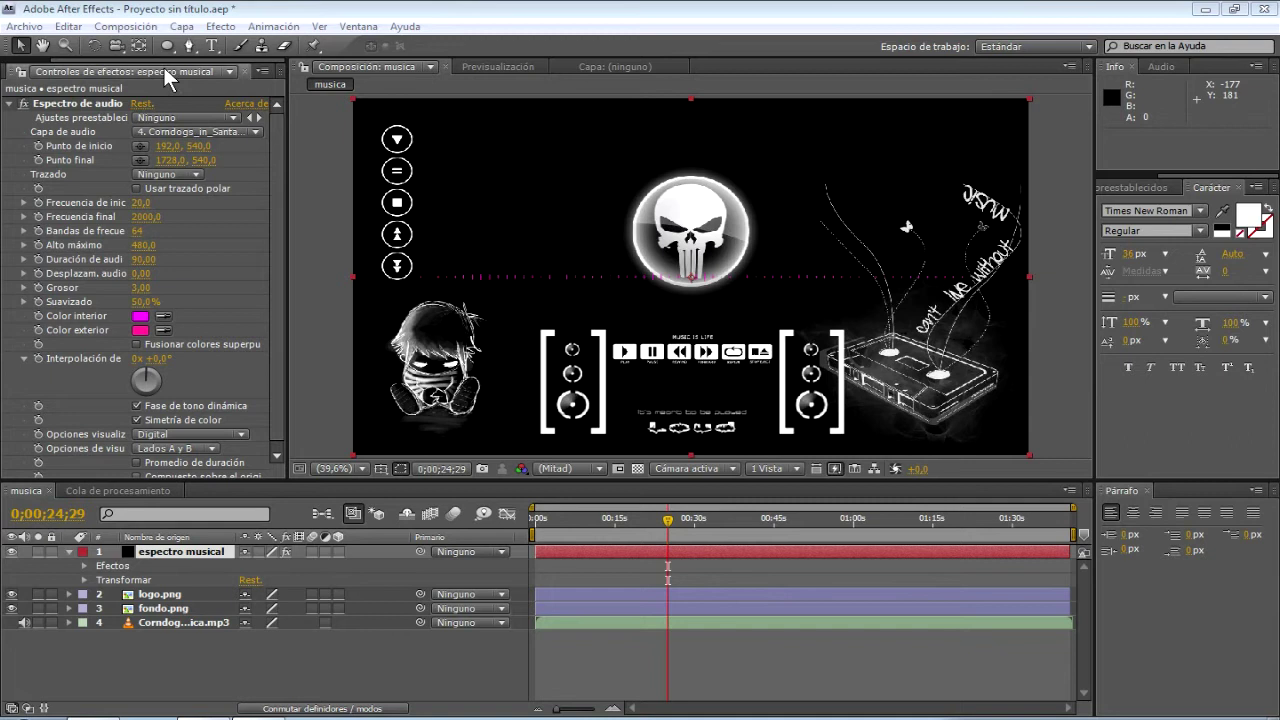
# Step: Draw an ellipse mask around the skull on espectro musical and adjust its height into a circle
pyautogui.moveTo(165, 46)
pyautogui.mouseDown()
pyautogui.moveTo(231, 55)
pyautogui.moveTo(257, 79)
pyautogui.mouseUp()
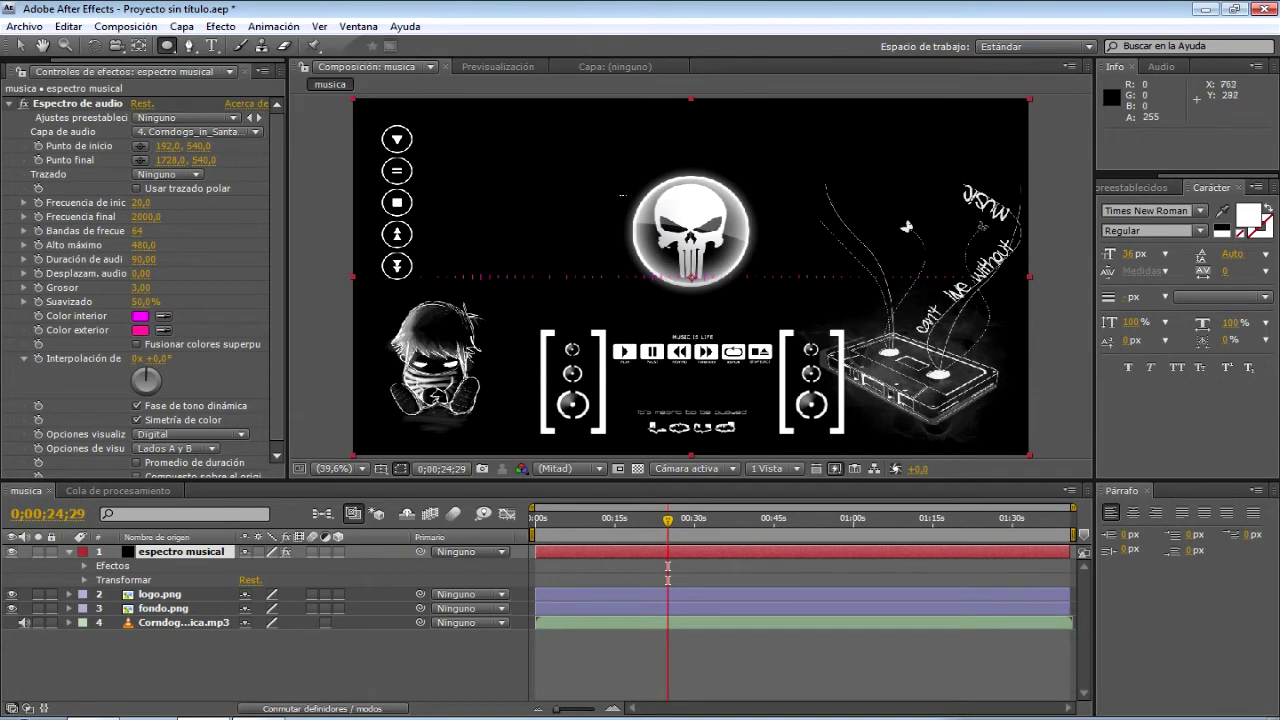
pyautogui.moveTo(631, 173); pyautogui.dragTo(708, 252)
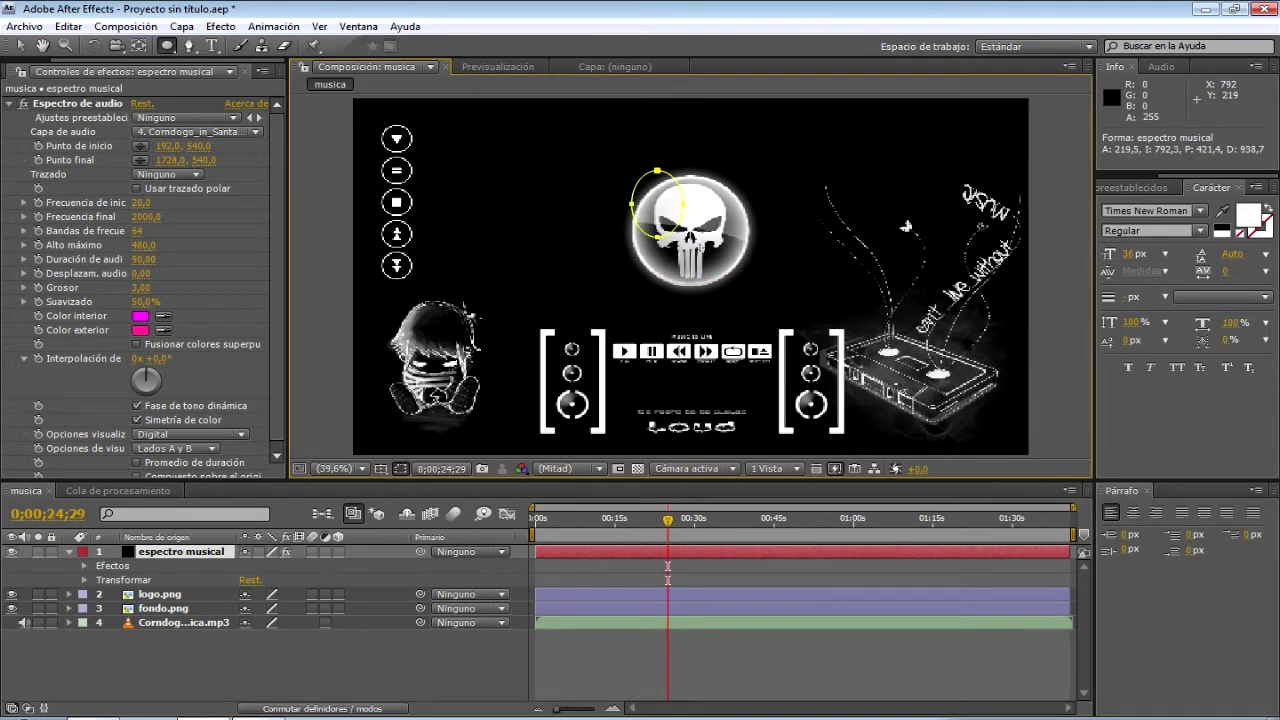
pyautogui.moveTo(709, 252); pyautogui.dragTo(751, 270)
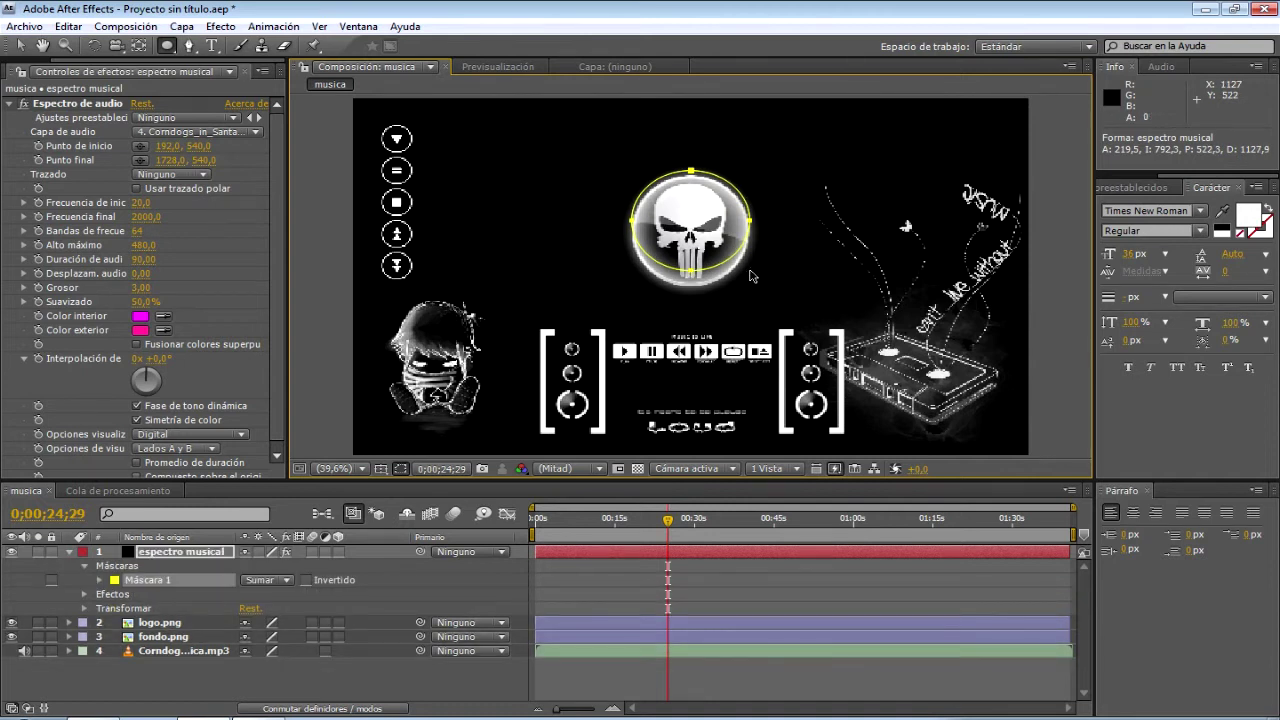
pyautogui.click(18, 45)
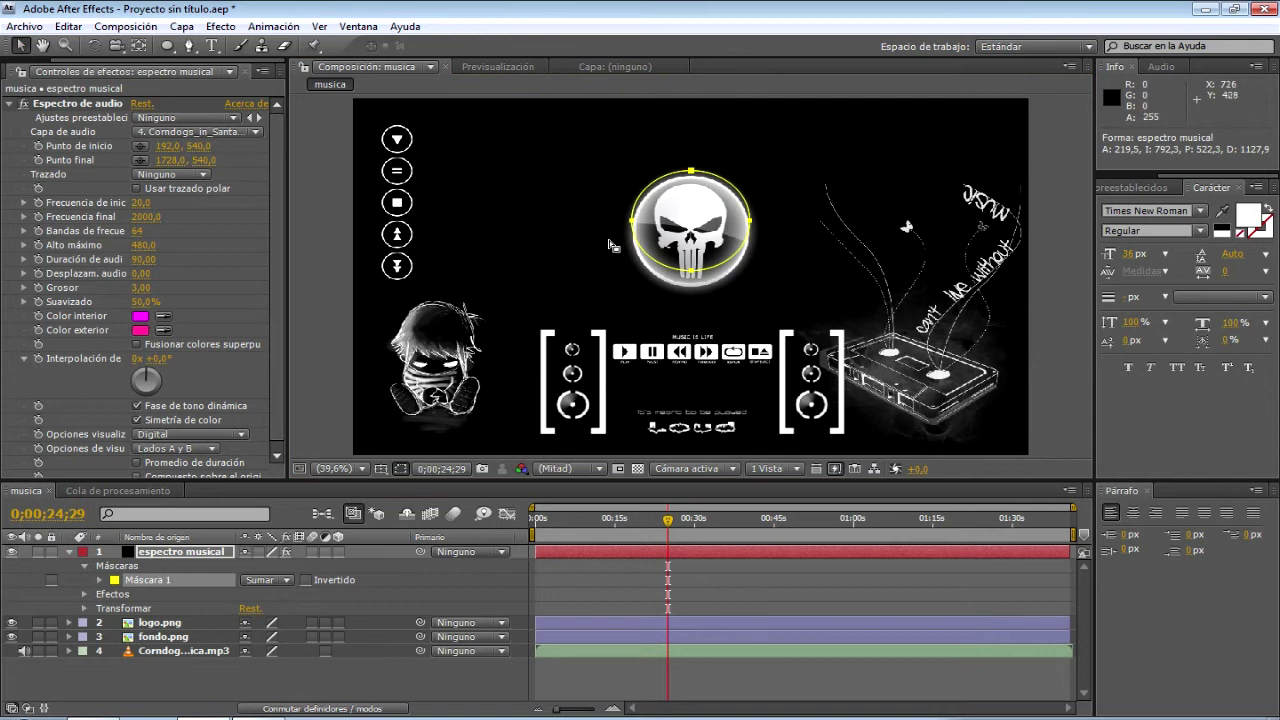
pyautogui.doubleClick(722, 265)
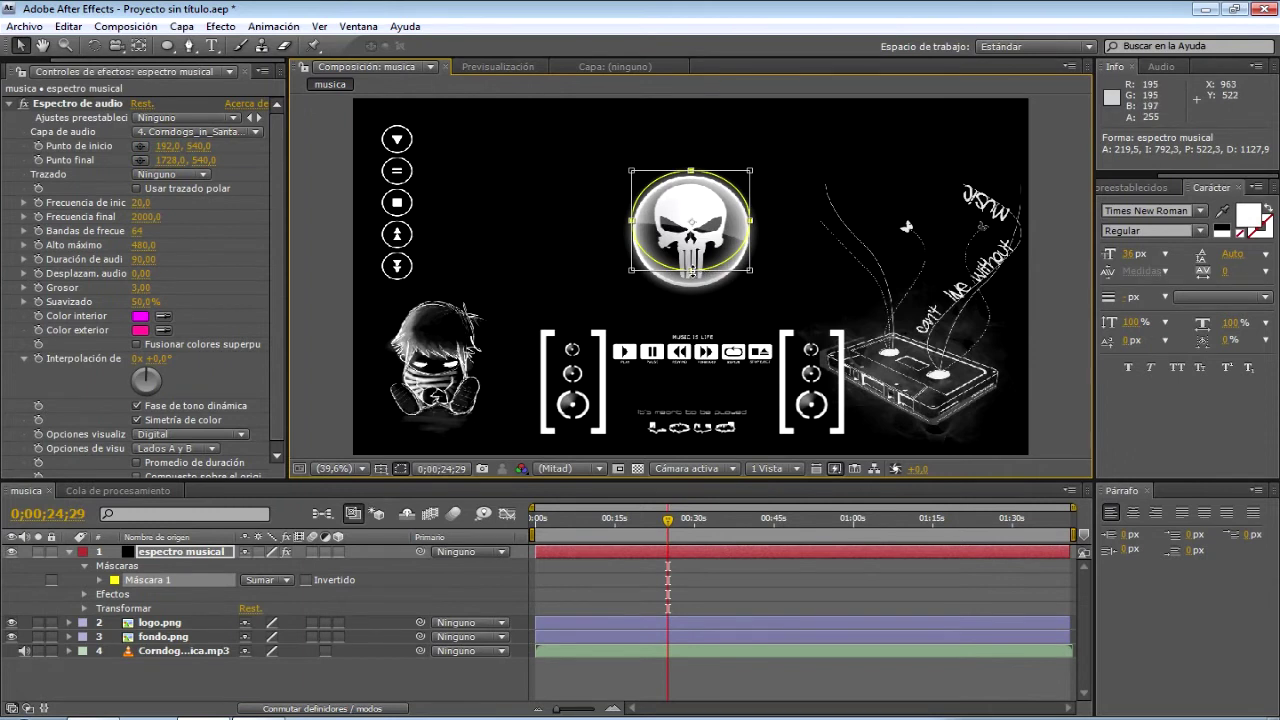
pyautogui.moveTo(692, 272); pyautogui.dragTo(692, 286)
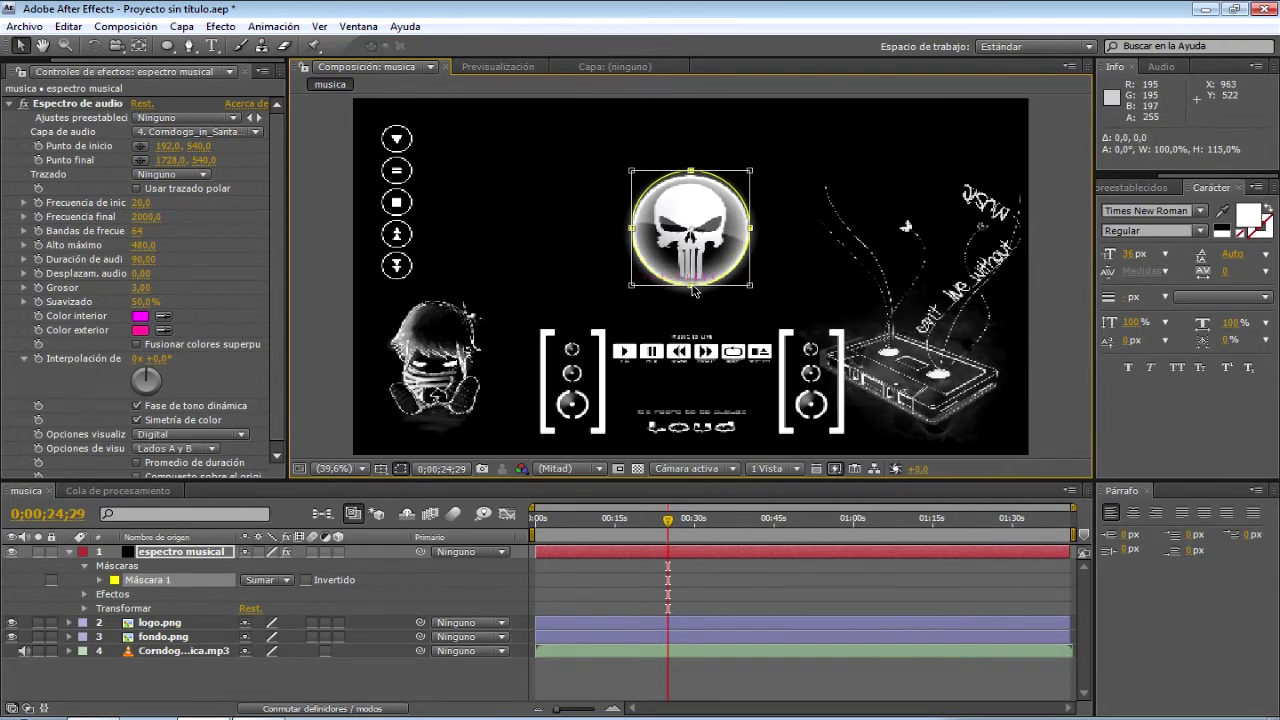
pyautogui.moveTo(690, 172); pyautogui.dragTo(690, 181)
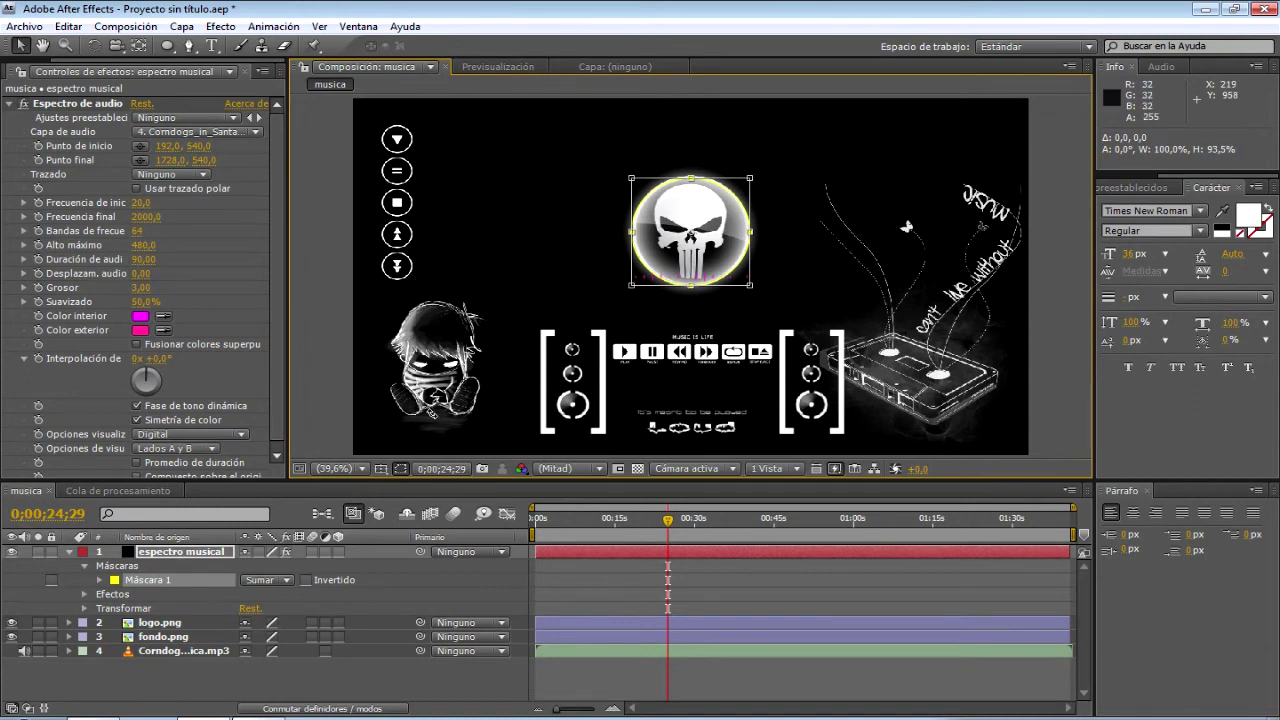
pyautogui.click(148, 622)
pyautogui.click(172, 557)
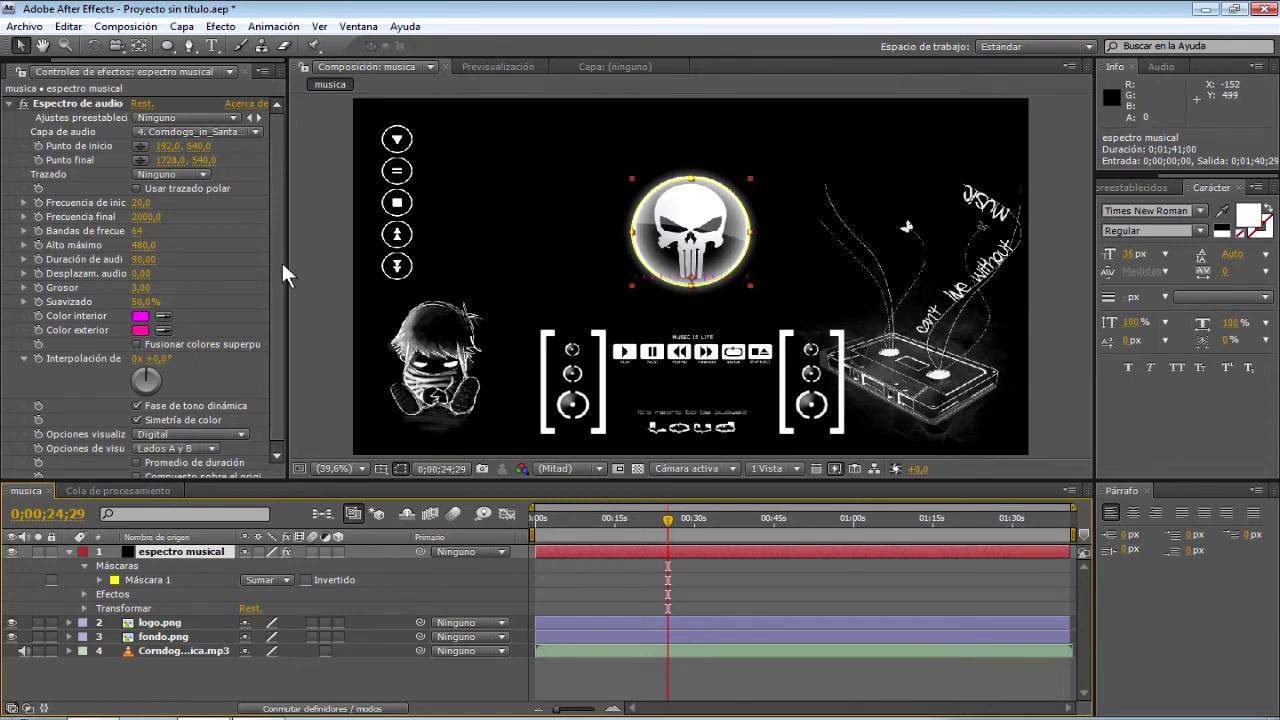
# Step: Choose Máscara 1 as the Trazado path in the Espectro de audio controls
pyautogui.click(206, 179)
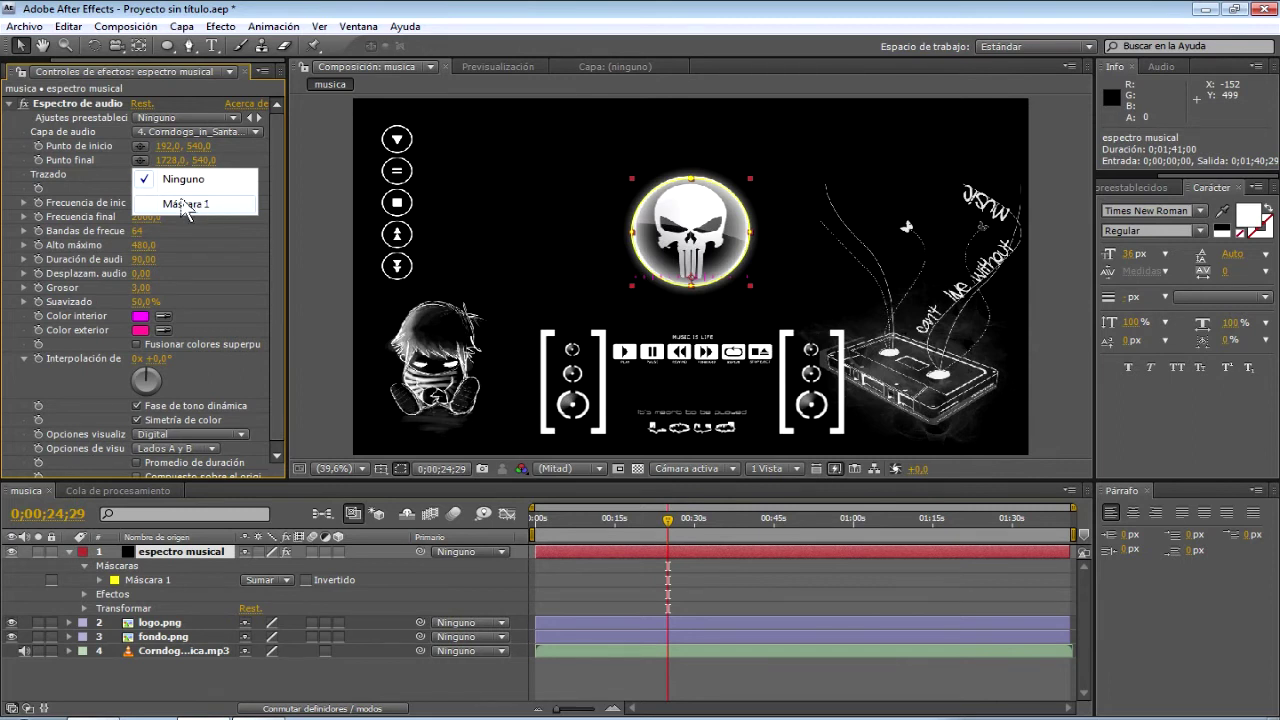
pyautogui.click(209, 202)
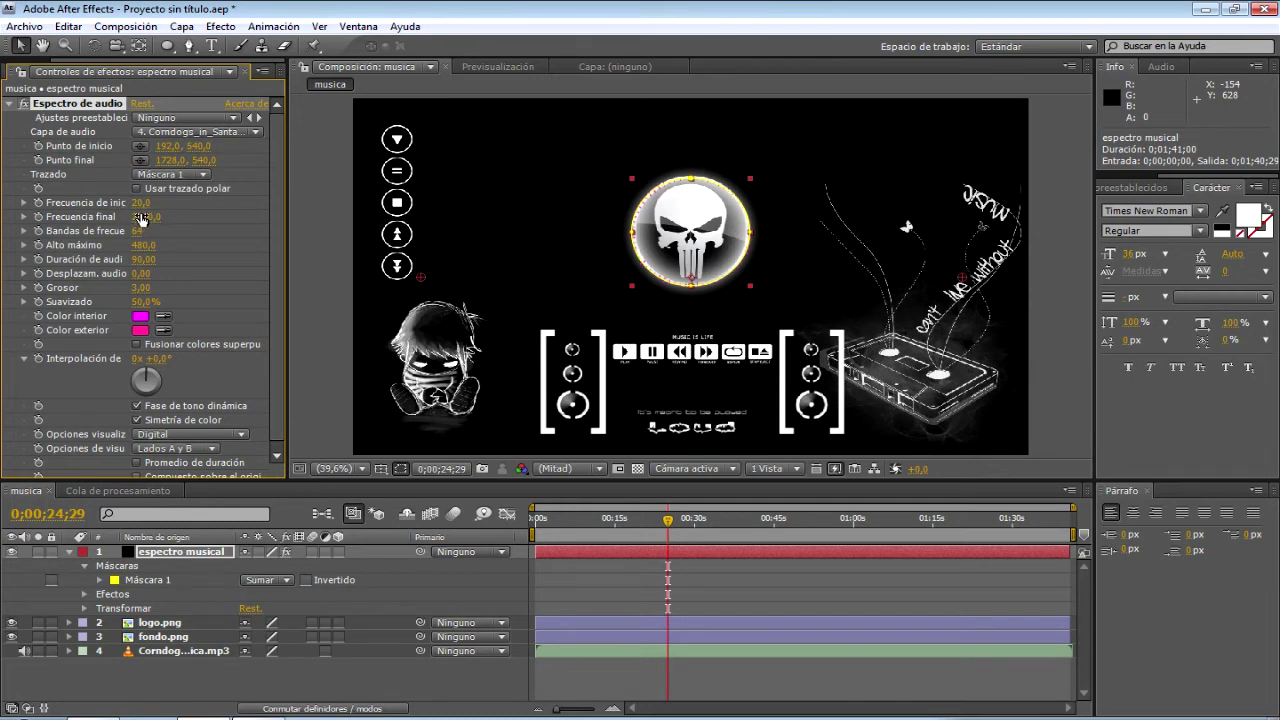
# Step: Set the spectrum's end frequency to 300 and its frequency bands to 100
pyautogui.click(141, 218)
pyautogui.write('300')
pyautogui.press('Return')
pyautogui.click(143, 245)
pyautogui.click(143, 236)
pyautogui.click(141, 231)
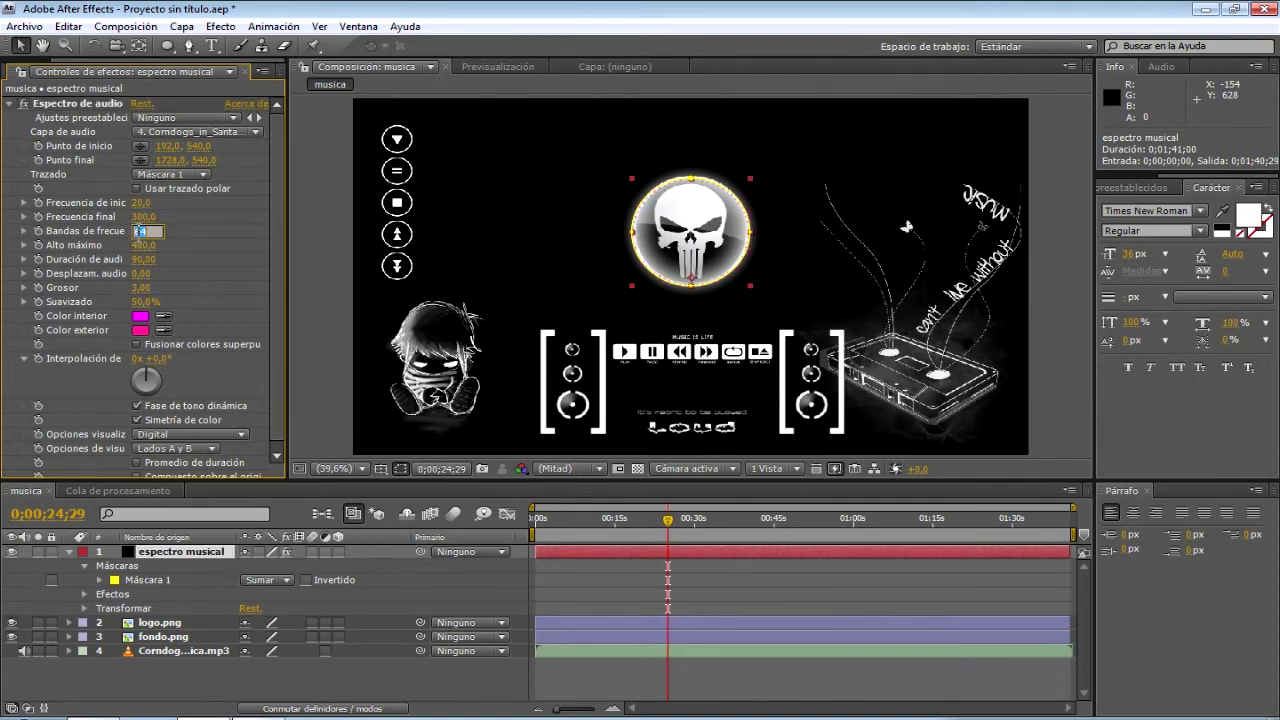
pyautogui.write('100')
pyautogui.press('Return')
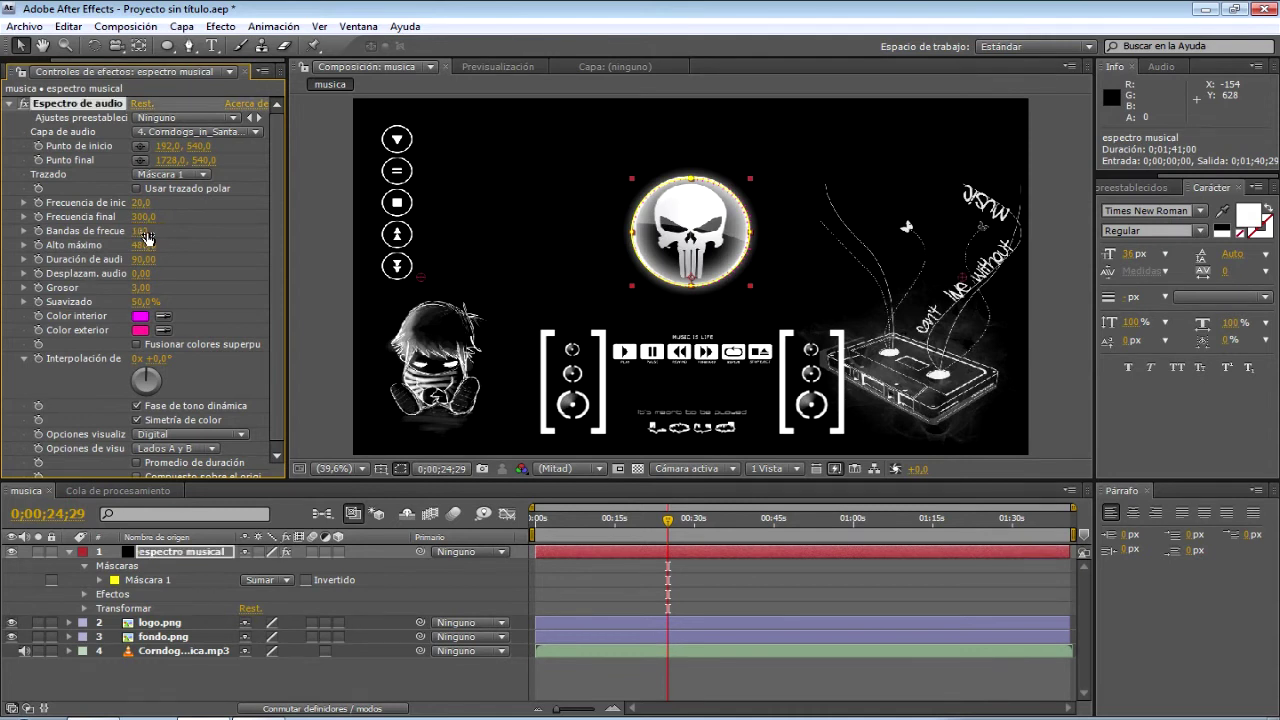
# Step: Raise maximum height to 700 and thickness to 10, keeping audio duration 90 and offset 0
pyautogui.click(143, 245)
pyautogui.write('7')
pyautogui.write('00')
pyautogui.press('Return')
pyautogui.click(143, 259)
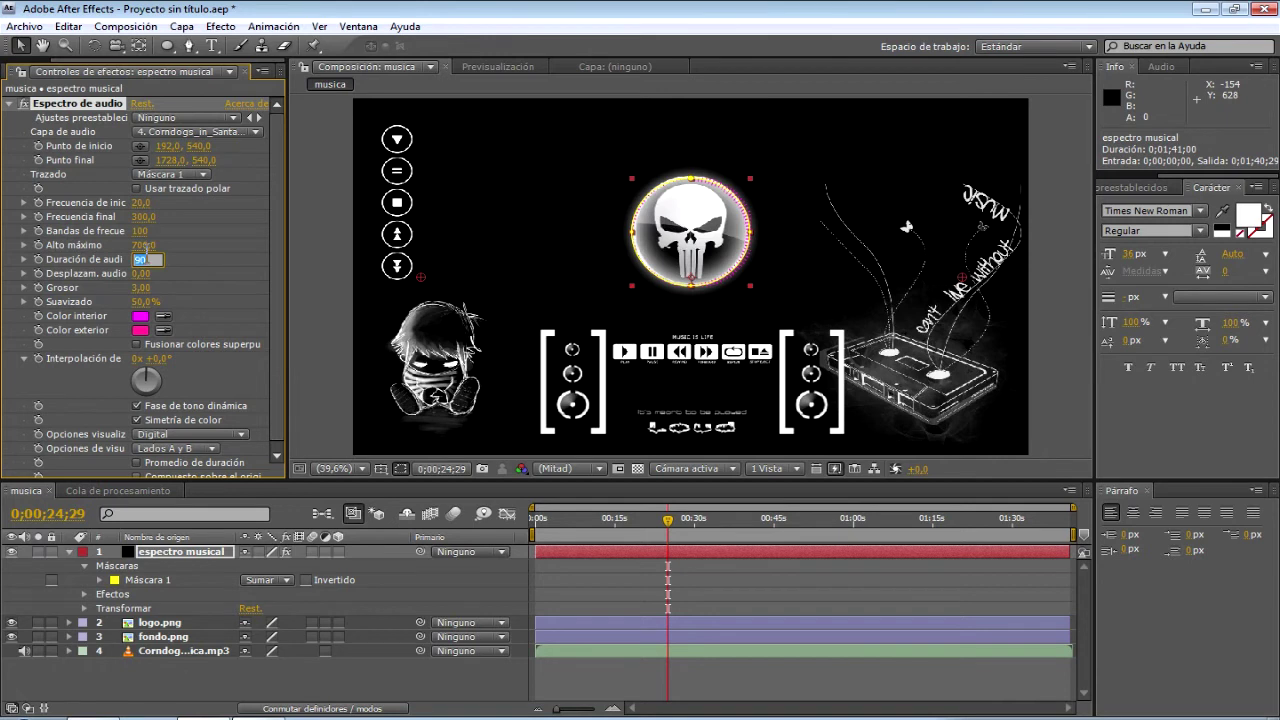
pyautogui.click(145, 259)
pyautogui.press('Return')
pyautogui.click(142, 273)
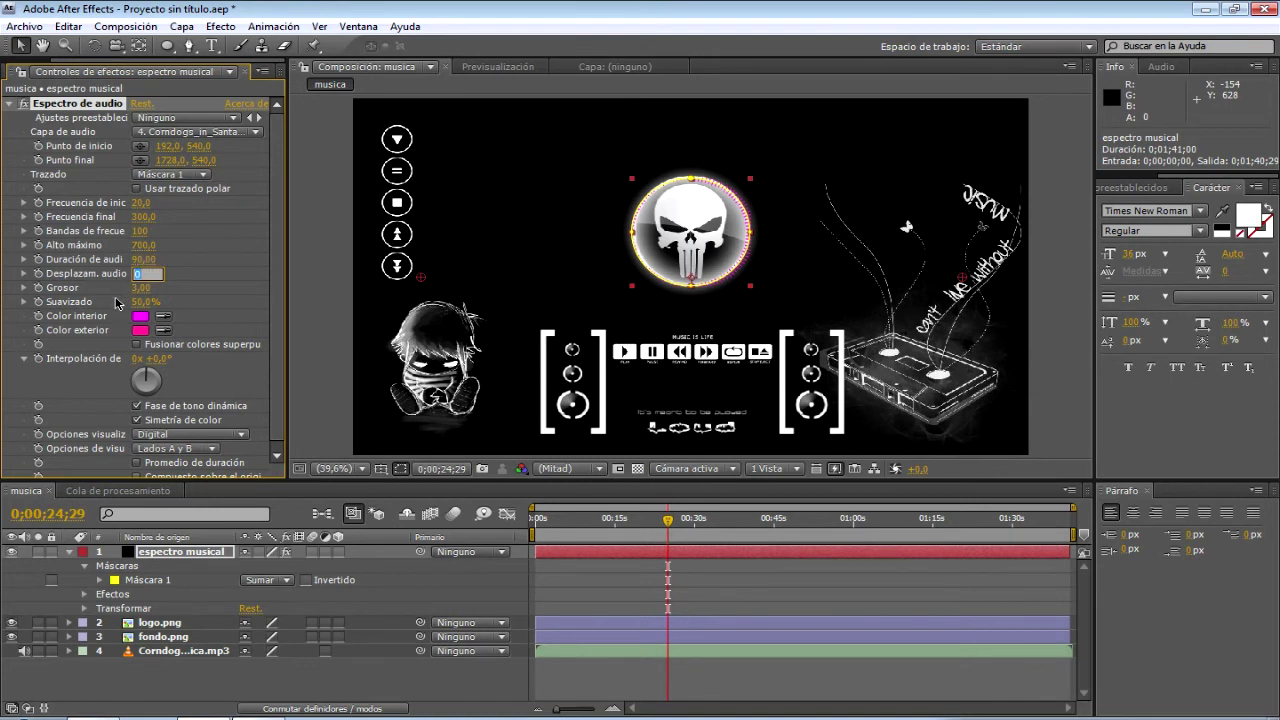
pyautogui.click(141, 288)
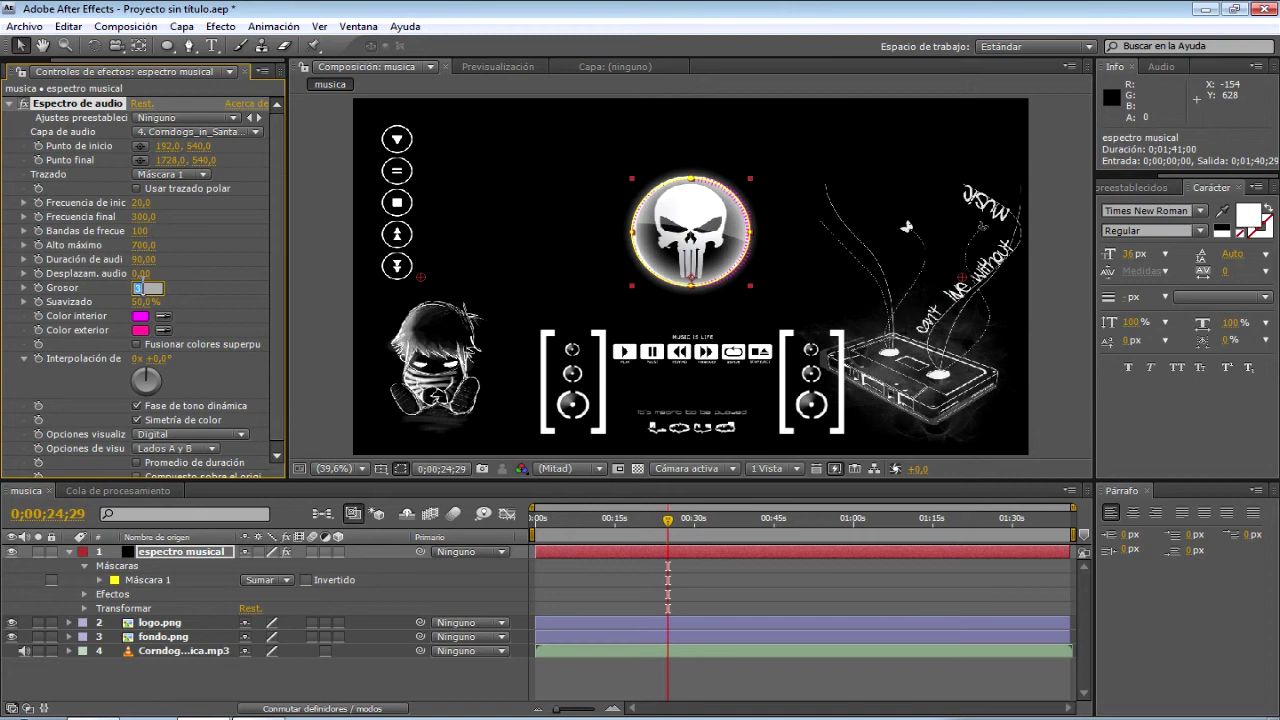
pyautogui.write('10')
pyautogui.press('Return')
pyautogui.click(140, 302)
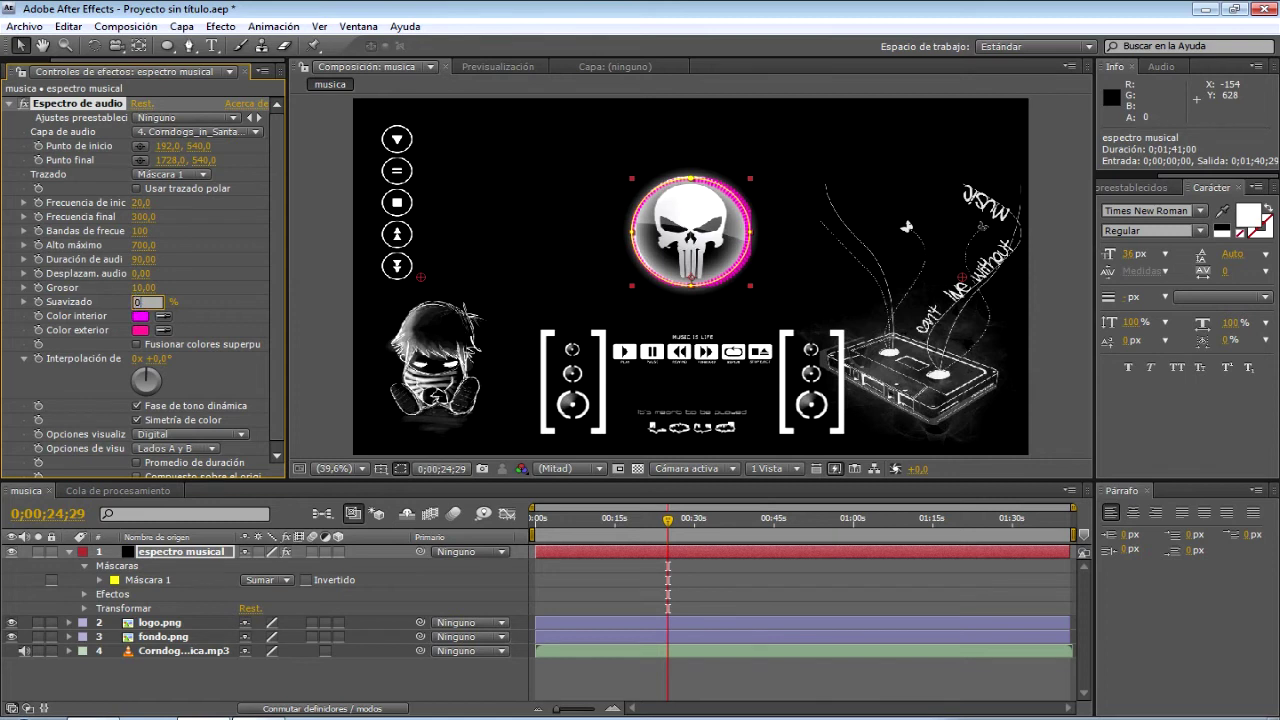
# Step: Set spectrum softness to 0% and make both inside and outside colours white (FFFFFF)
pyautogui.click(140, 316)
pyautogui.click(424, 263)
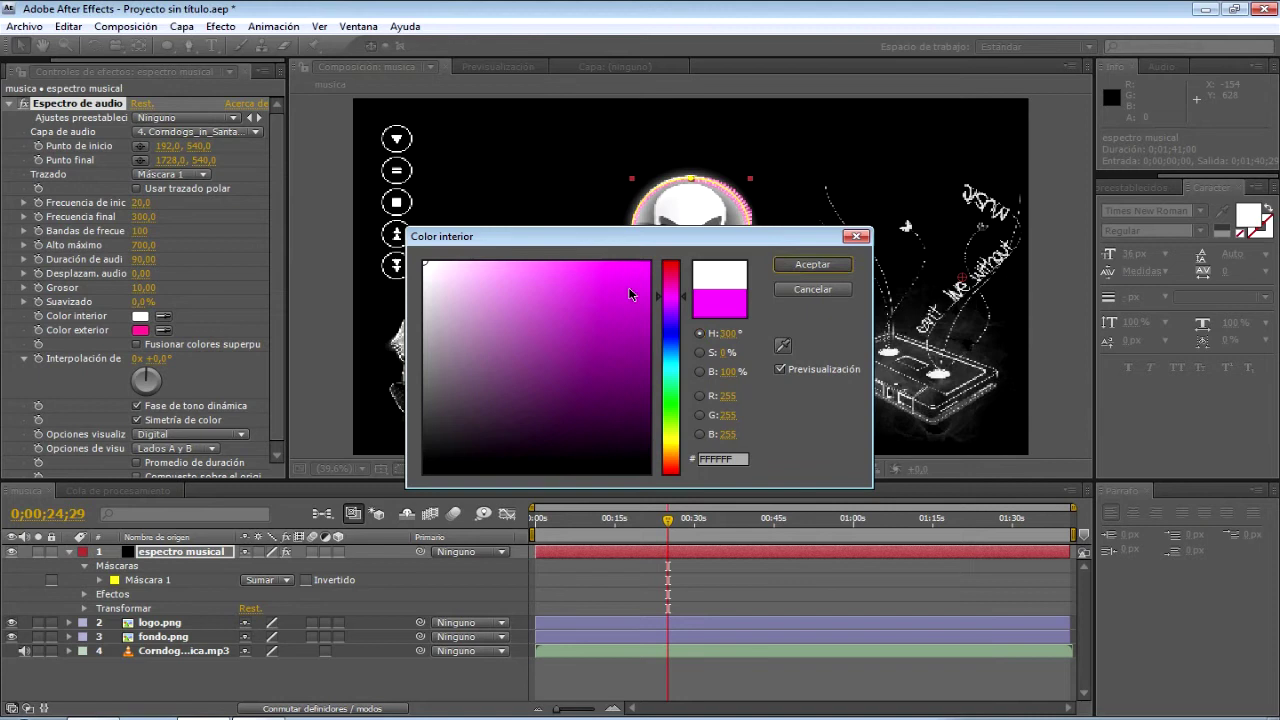
pyautogui.click(812, 264)
pyautogui.click(140, 330)
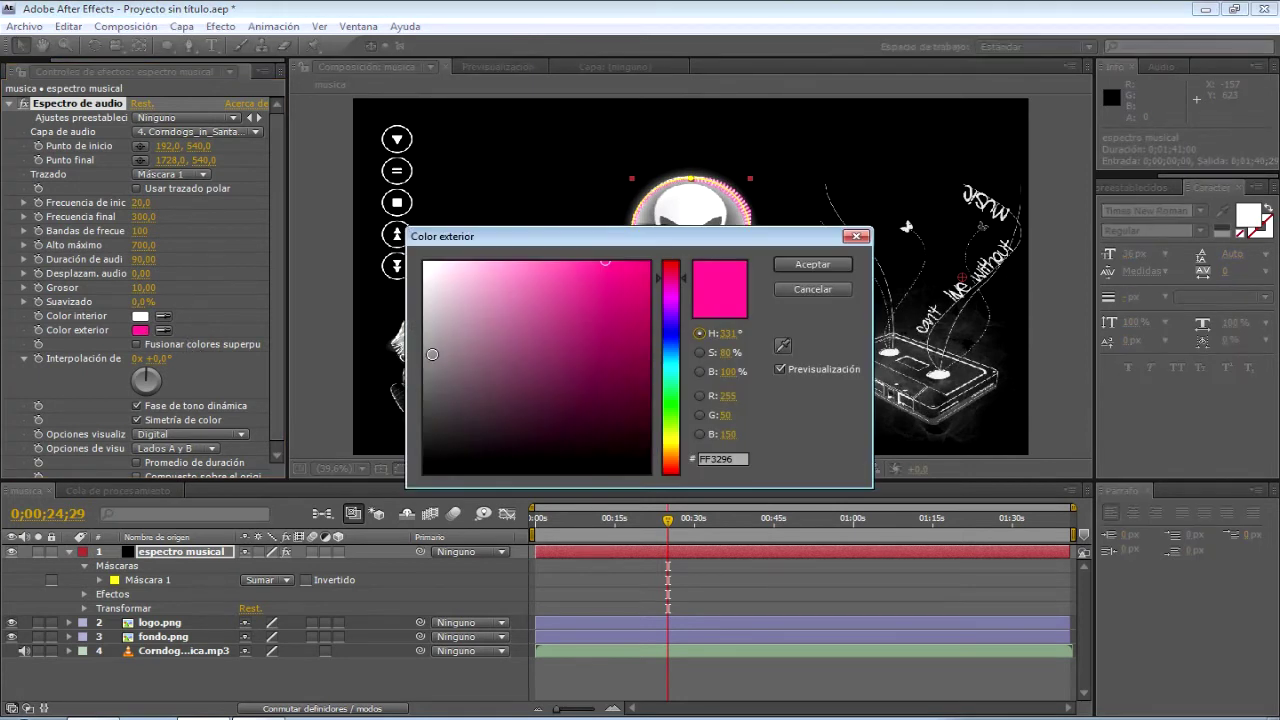
pyautogui.click(424, 263)
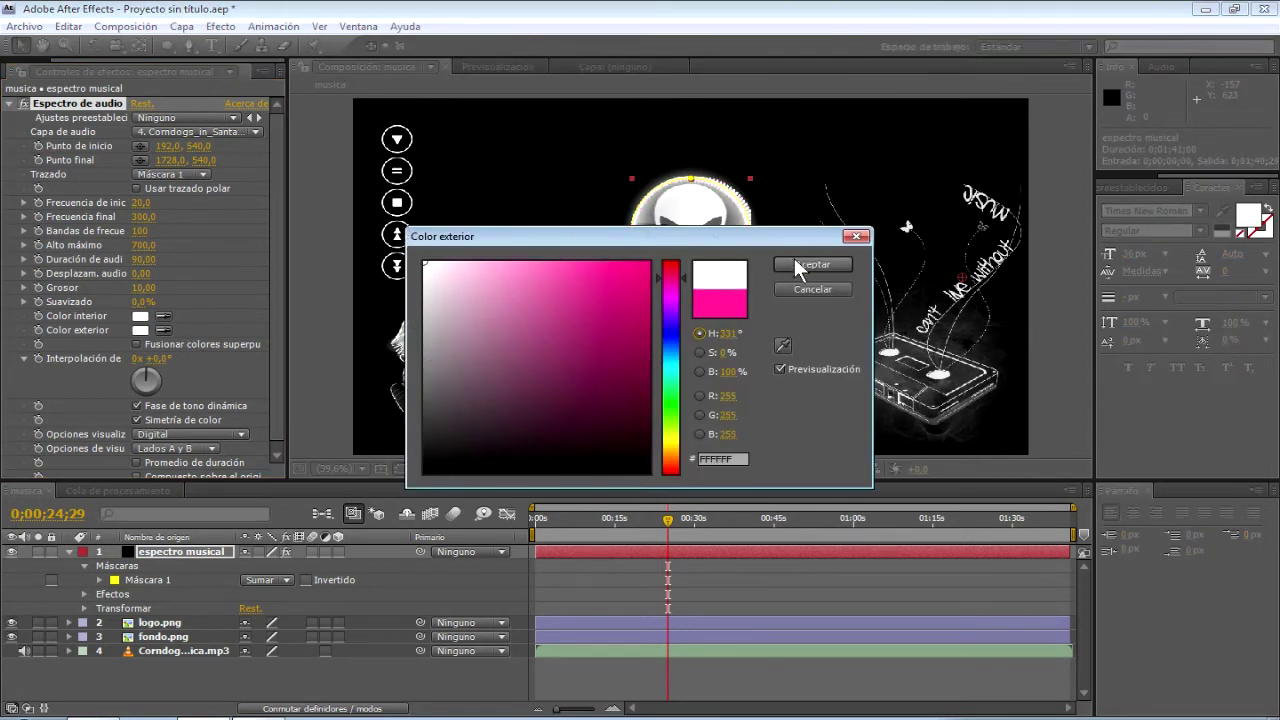
pyautogui.click(799, 266)
# Step: Expand Máscara 1 by 1000 pixels, scrubbing the timeline before and after to compare
pyautogui.click(671, 520)
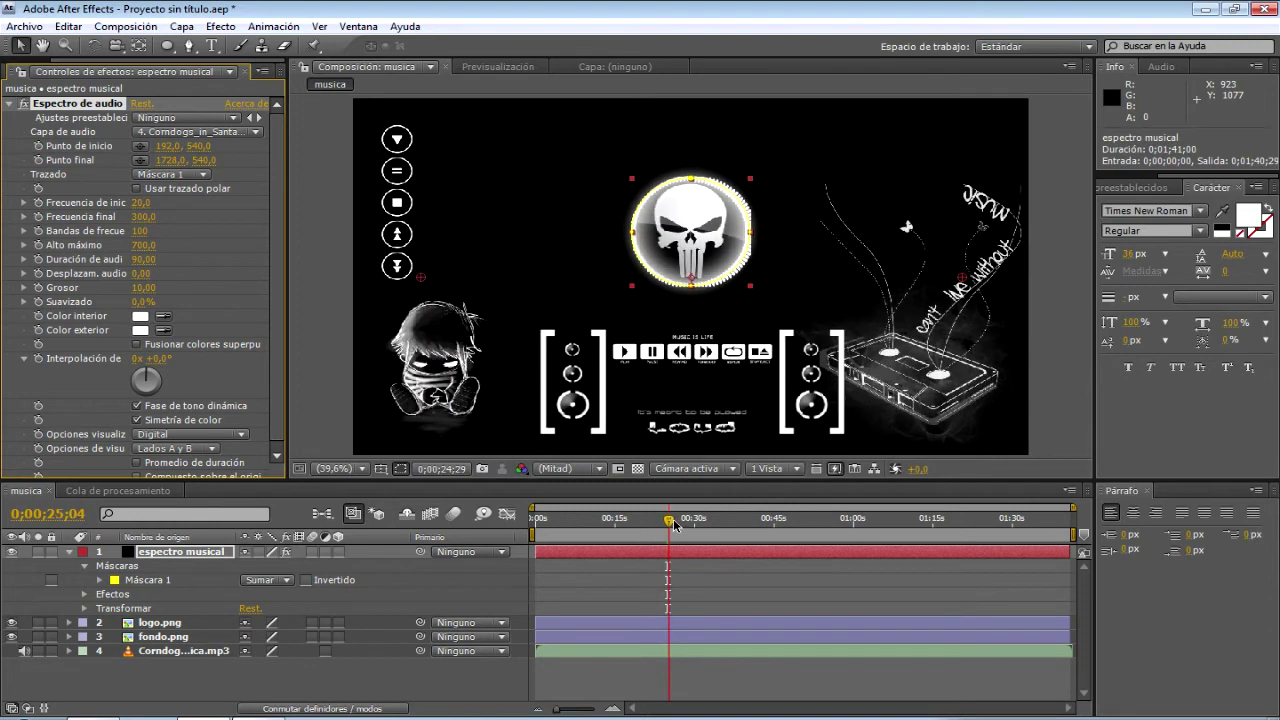
pyautogui.moveTo(673, 523); pyautogui.dragTo(707, 524)
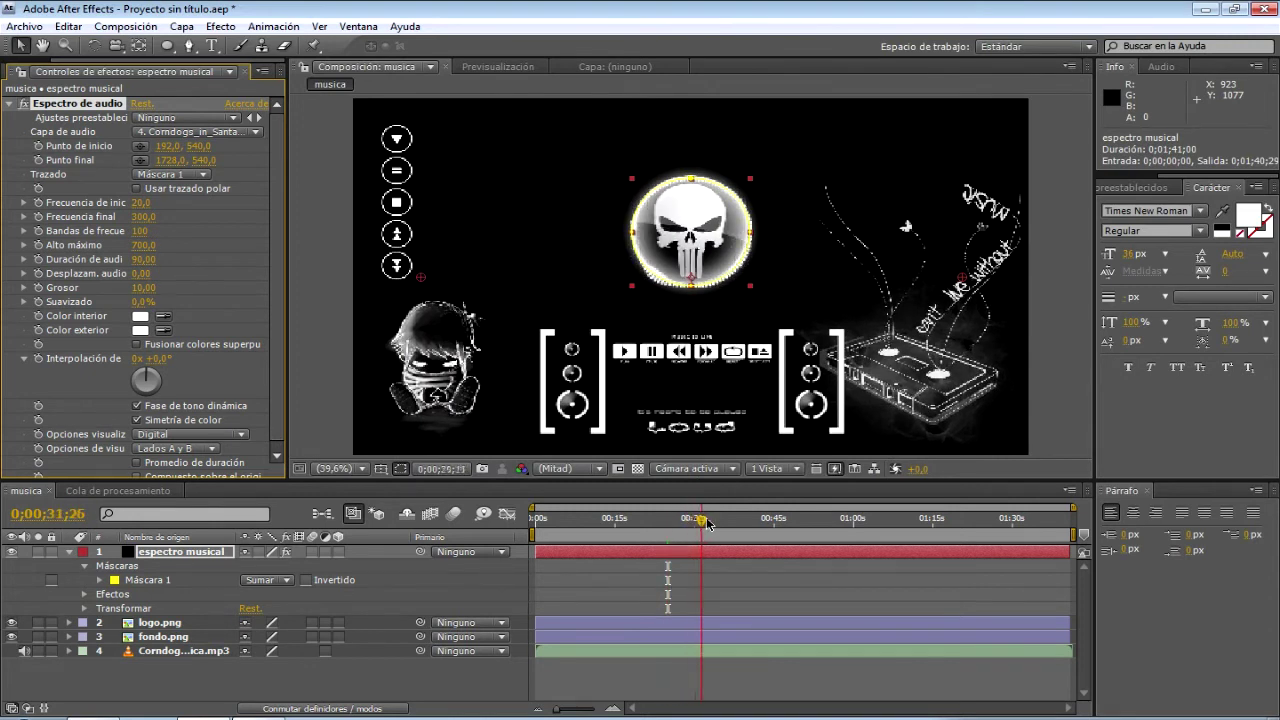
pyautogui.moveTo(707, 524); pyautogui.dragTo(641, 528)
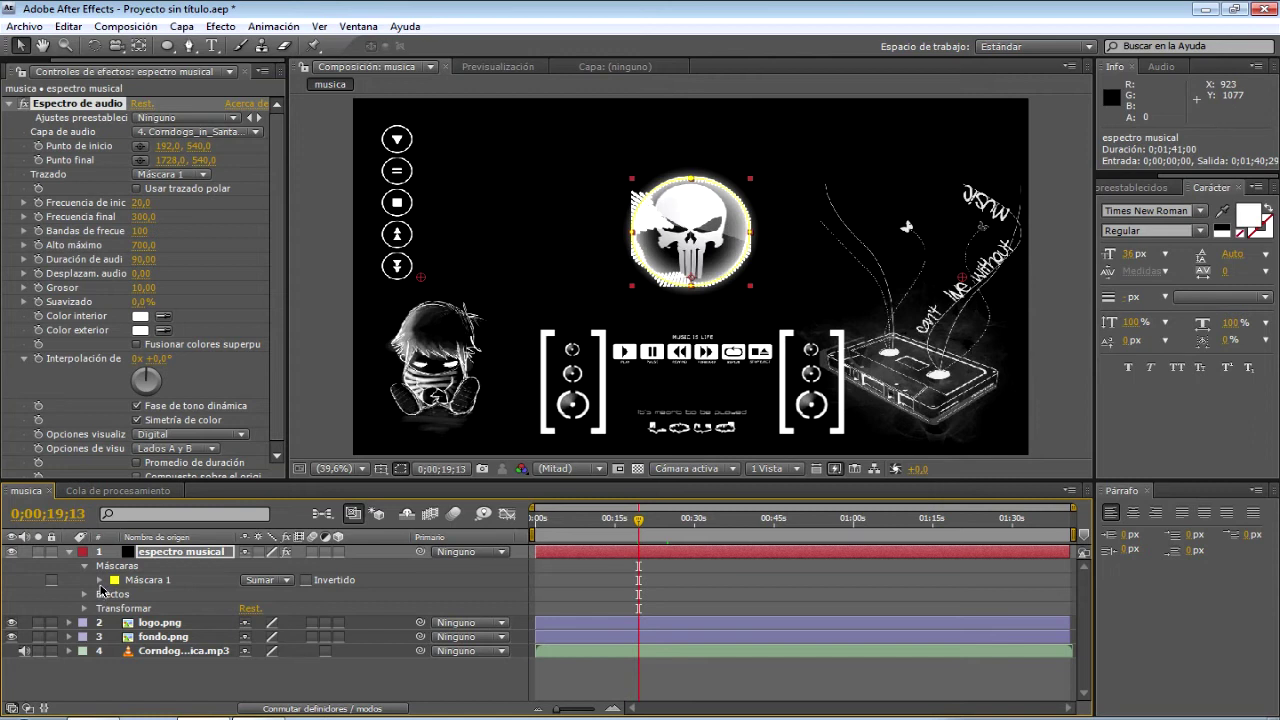
pyautogui.click(104, 584)
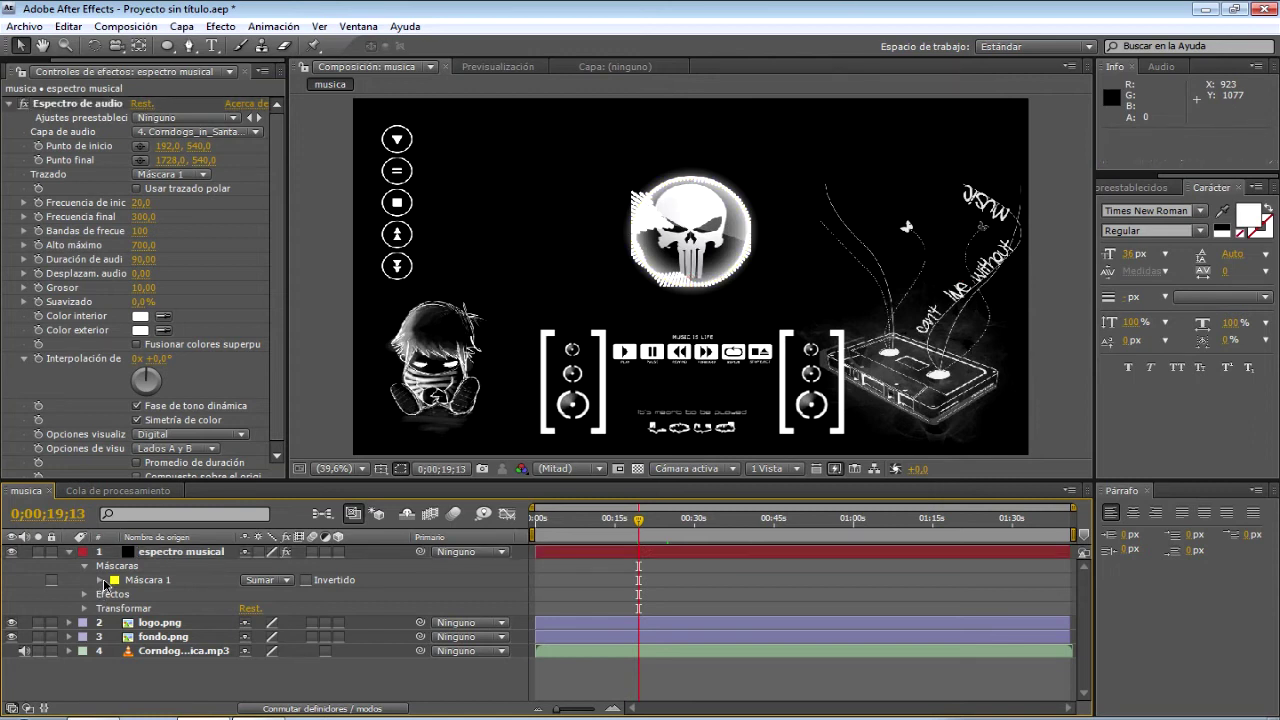
pyautogui.click(100, 581)
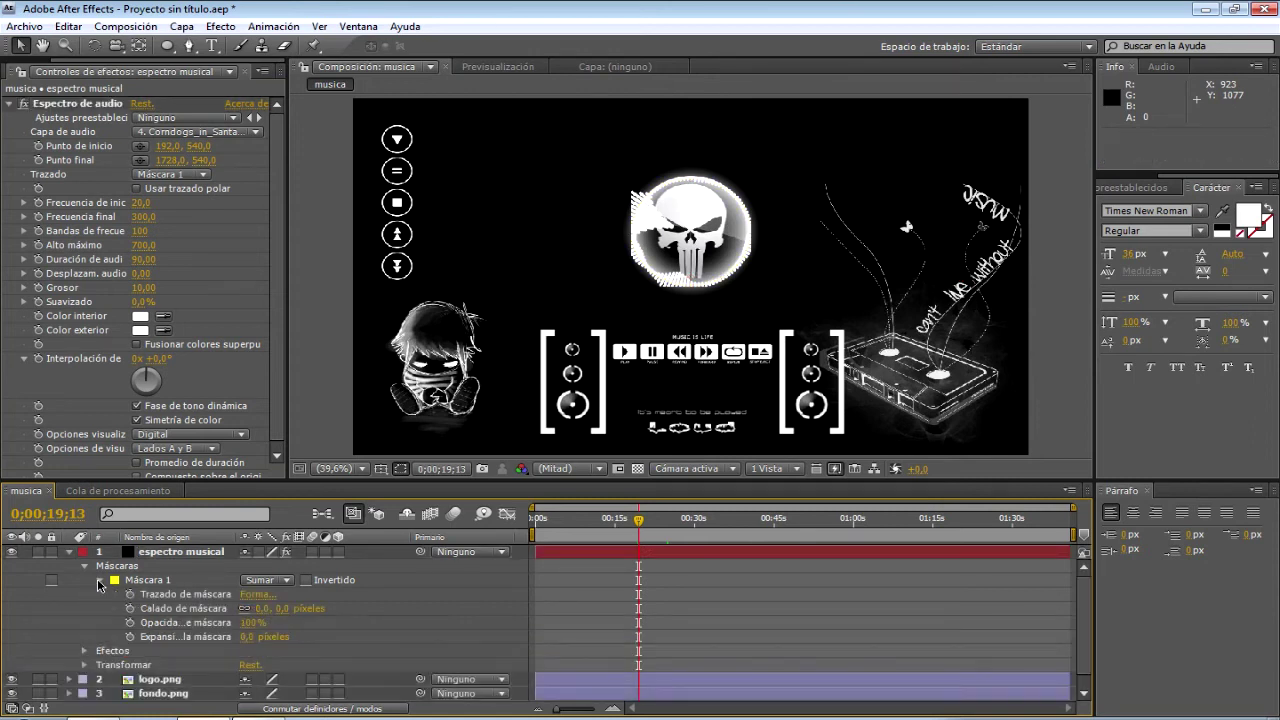
pyautogui.click(246, 636)
pyautogui.press('Return')
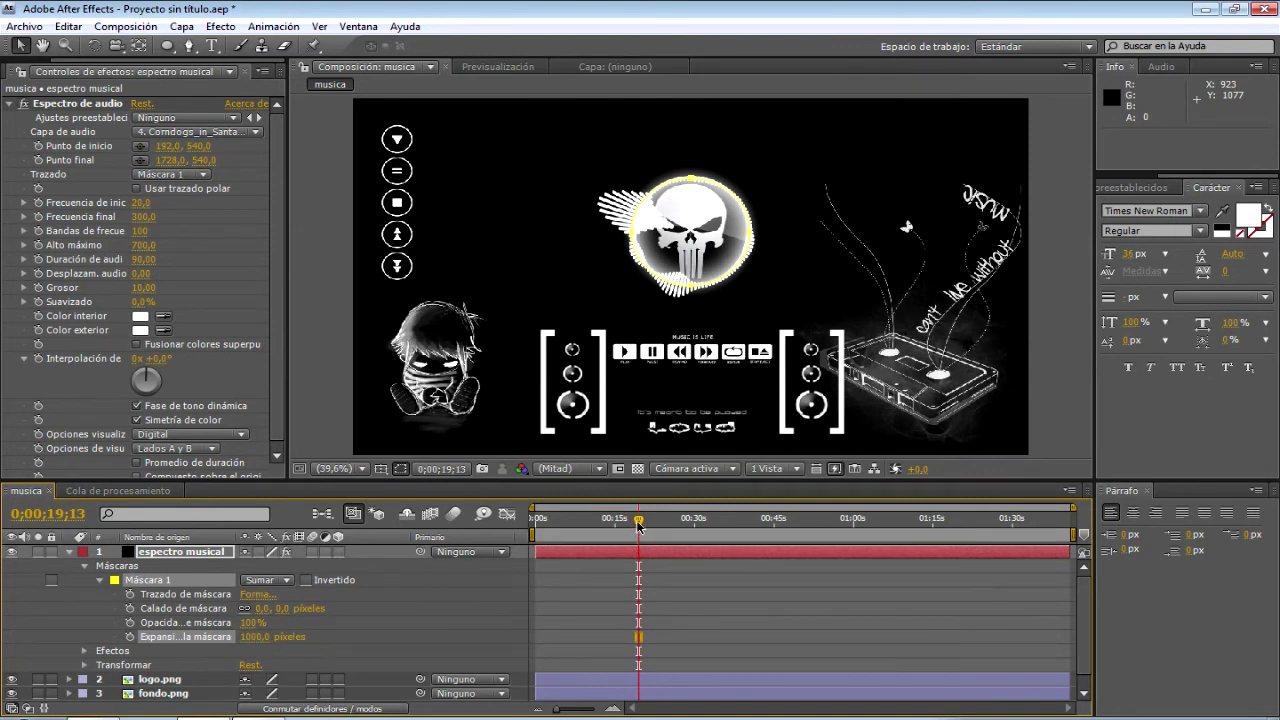
pyautogui.moveTo(639, 527); pyautogui.dragTo(676, 526)
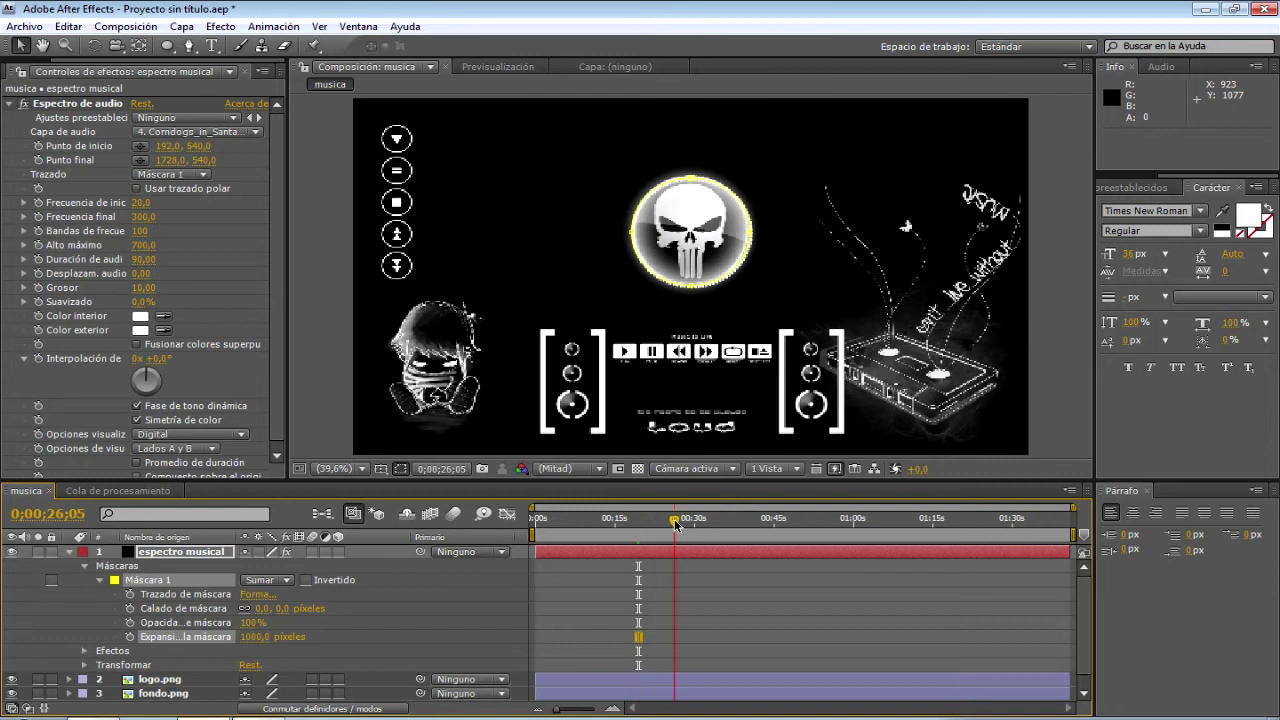
pyautogui.moveTo(676, 526); pyautogui.dragTo(652, 526)
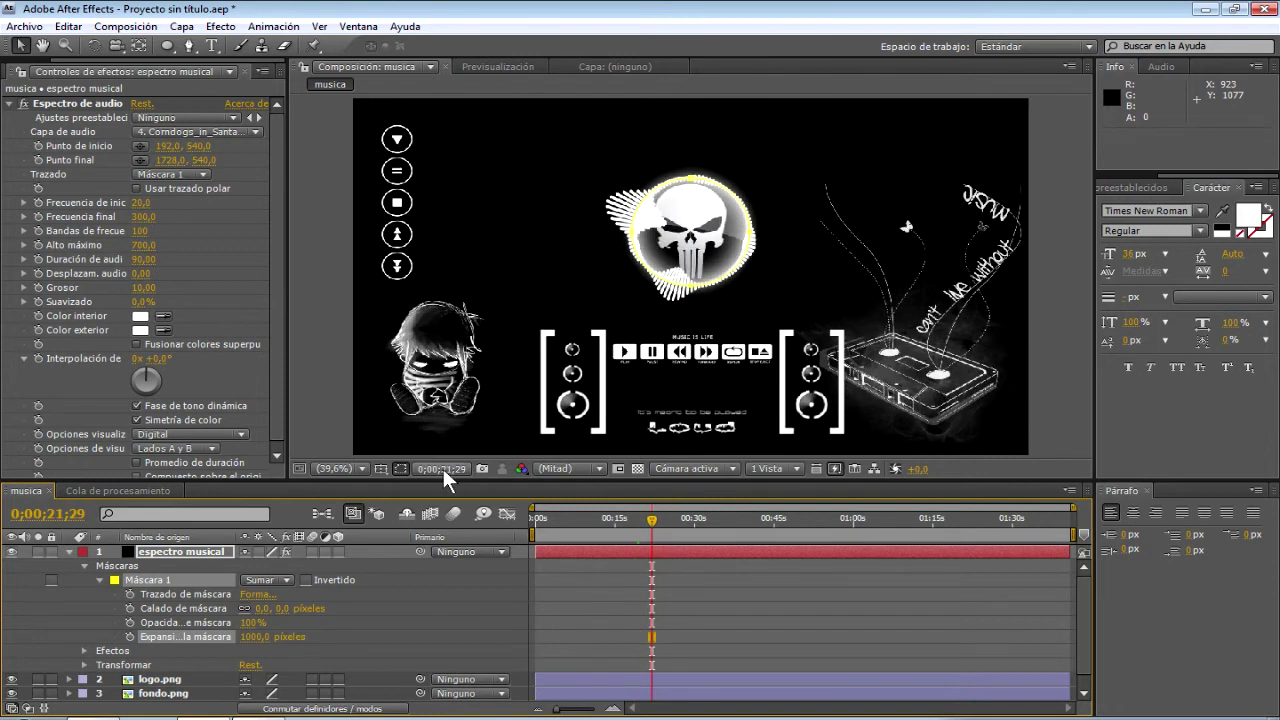
# Step: Switch display options to Lado B, set thickness to 9, and preview later frames
pyautogui.click(274, 410)
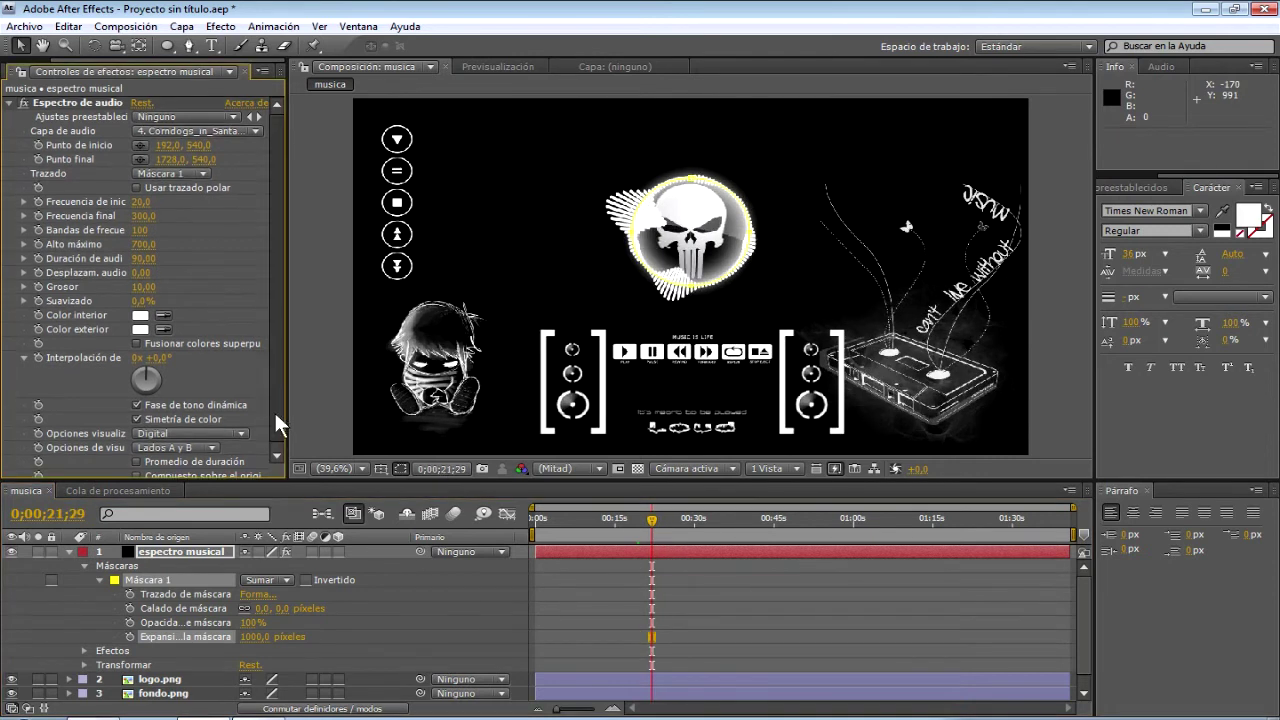
pyautogui.click(198, 447)
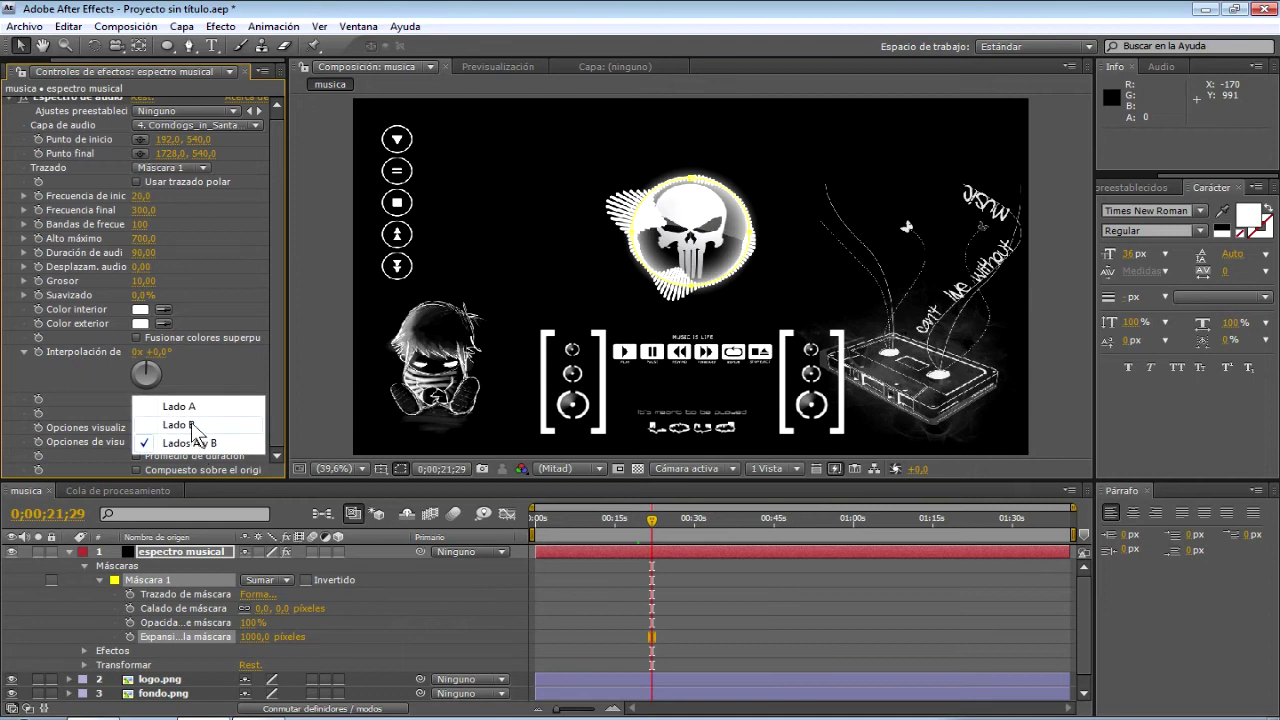
pyautogui.click(192, 428)
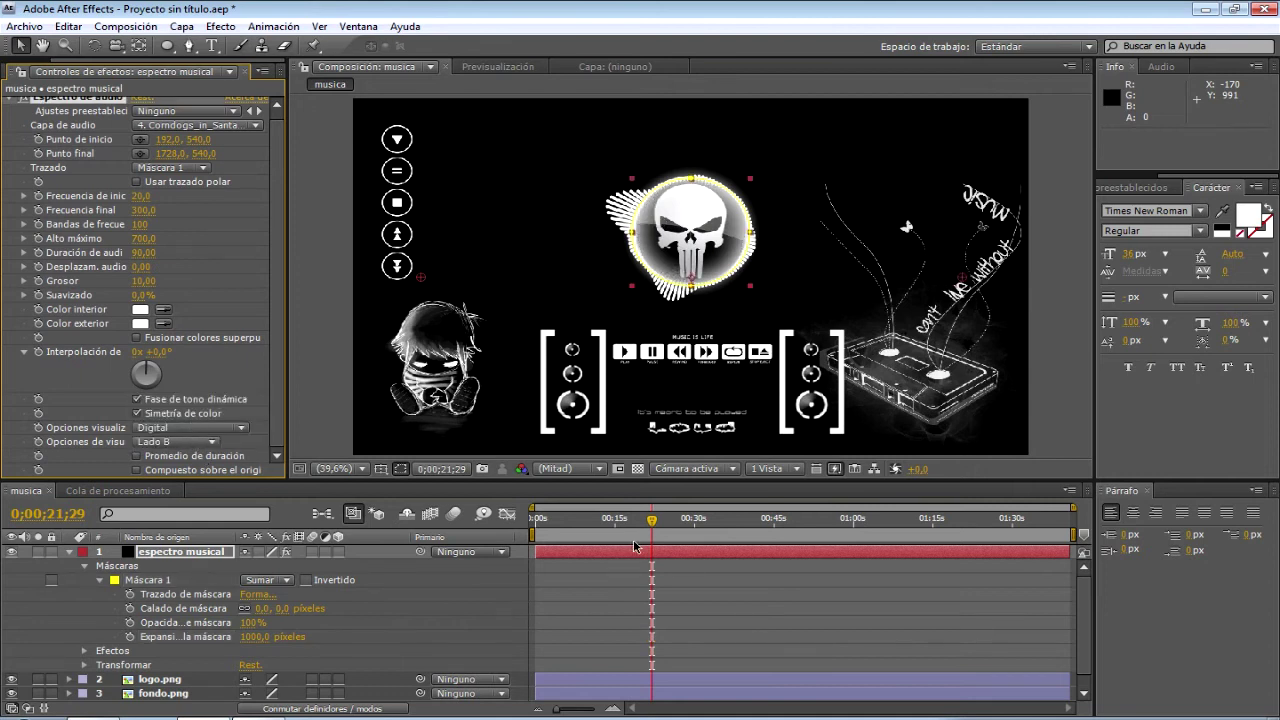
pyautogui.click(143, 282)
pyautogui.write('9')
pyautogui.press('Return')
pyautogui.moveTo(655, 521); pyautogui.dragTo(705, 521)
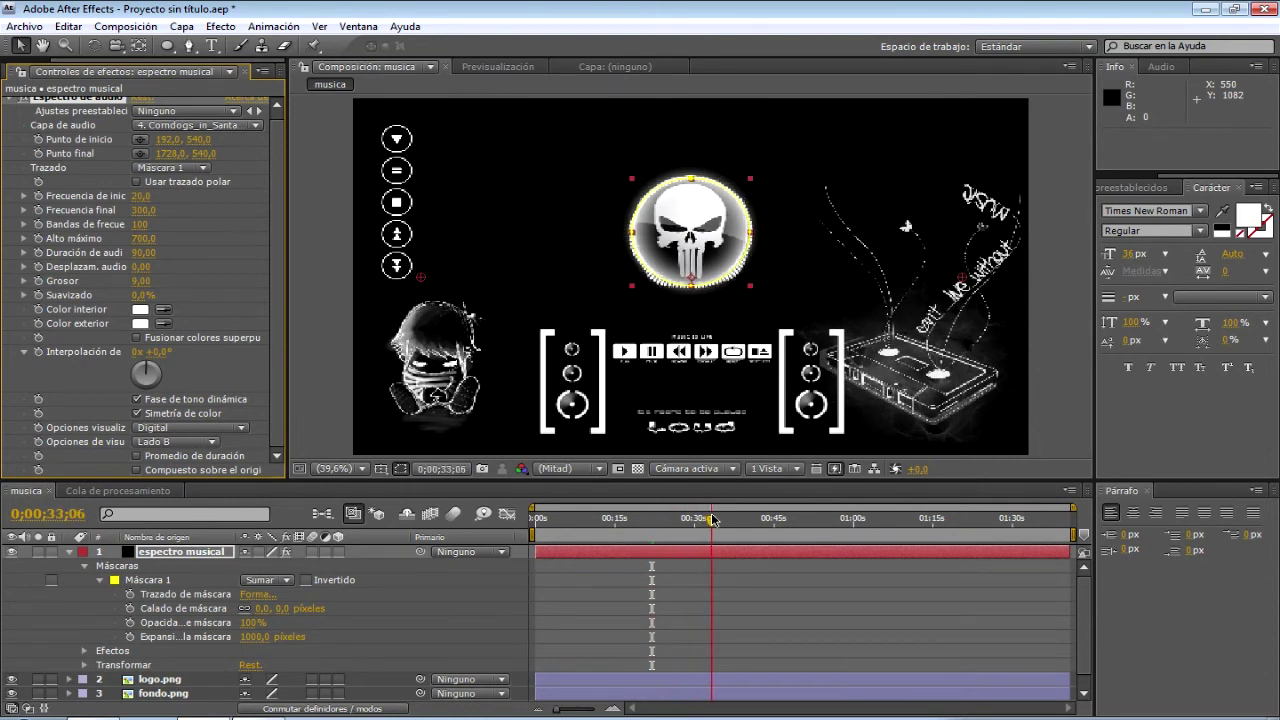
pyautogui.moveTo(705, 521); pyautogui.dragTo(786, 519)
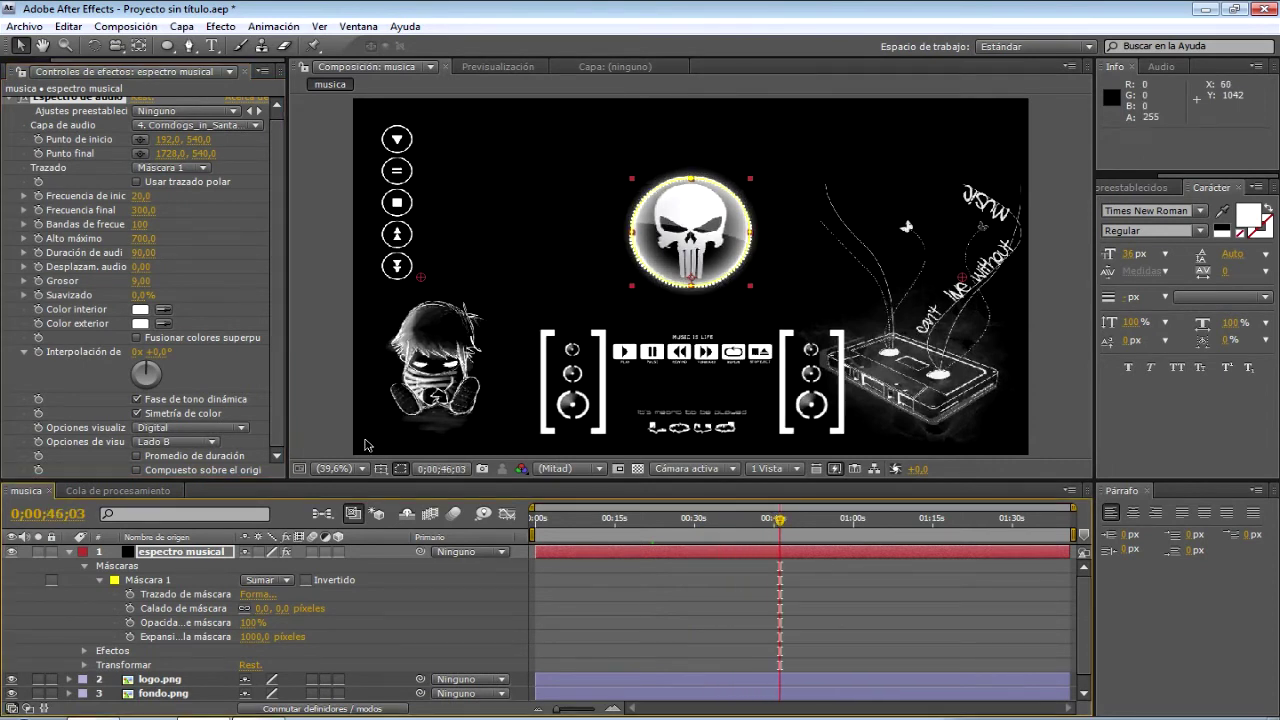
# Step: Select the logo.png layer and scrub back to view the white ring around the skull
pyautogui.click(178, 680)
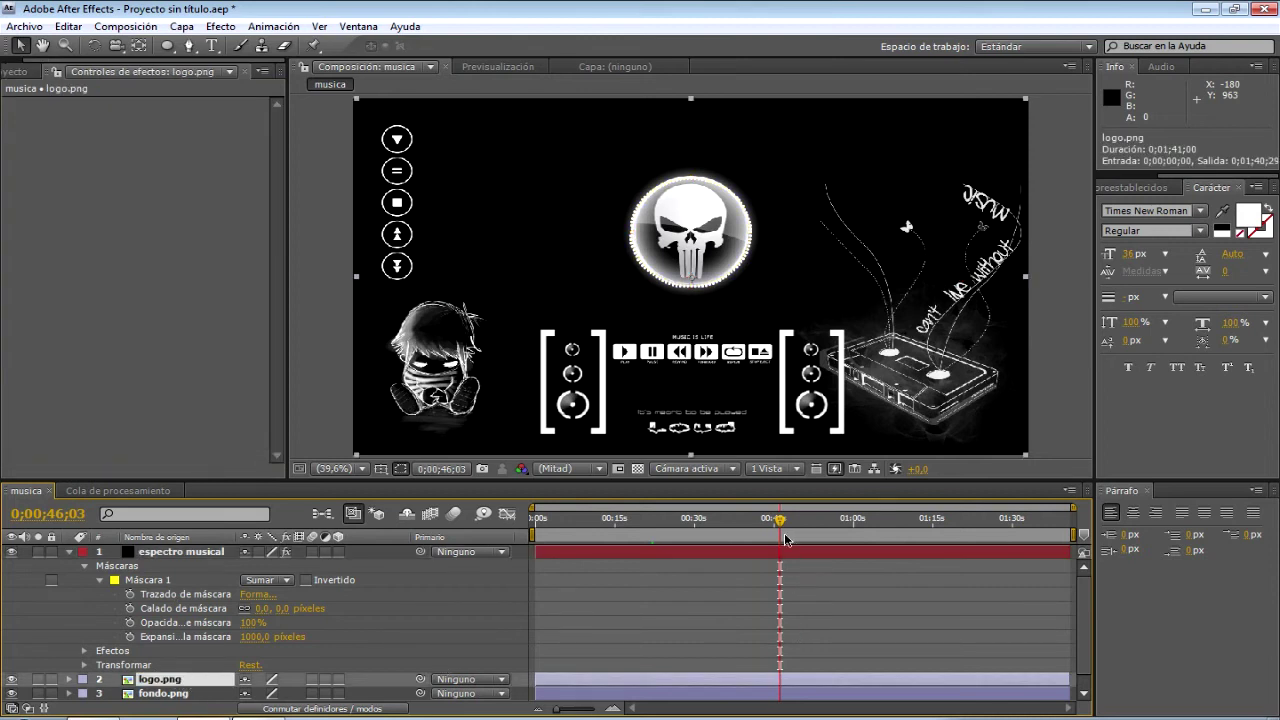
pyautogui.moveTo(780, 521)
pyautogui.mouseDown()
pyautogui.moveTo(715, 521)
pyautogui.moveTo(935, 521)
pyautogui.moveTo(776, 530)
pyautogui.mouseUp()
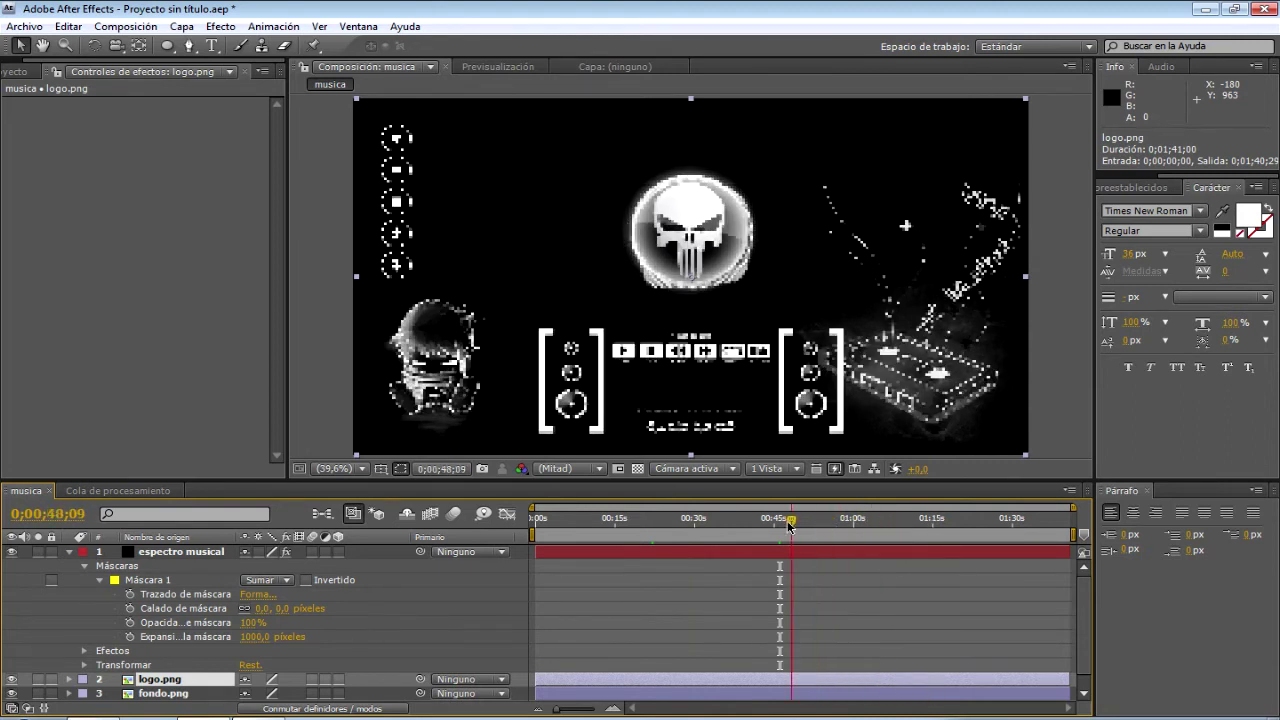
pyautogui.moveTo(776, 530); pyautogui.dragTo(641, 533)
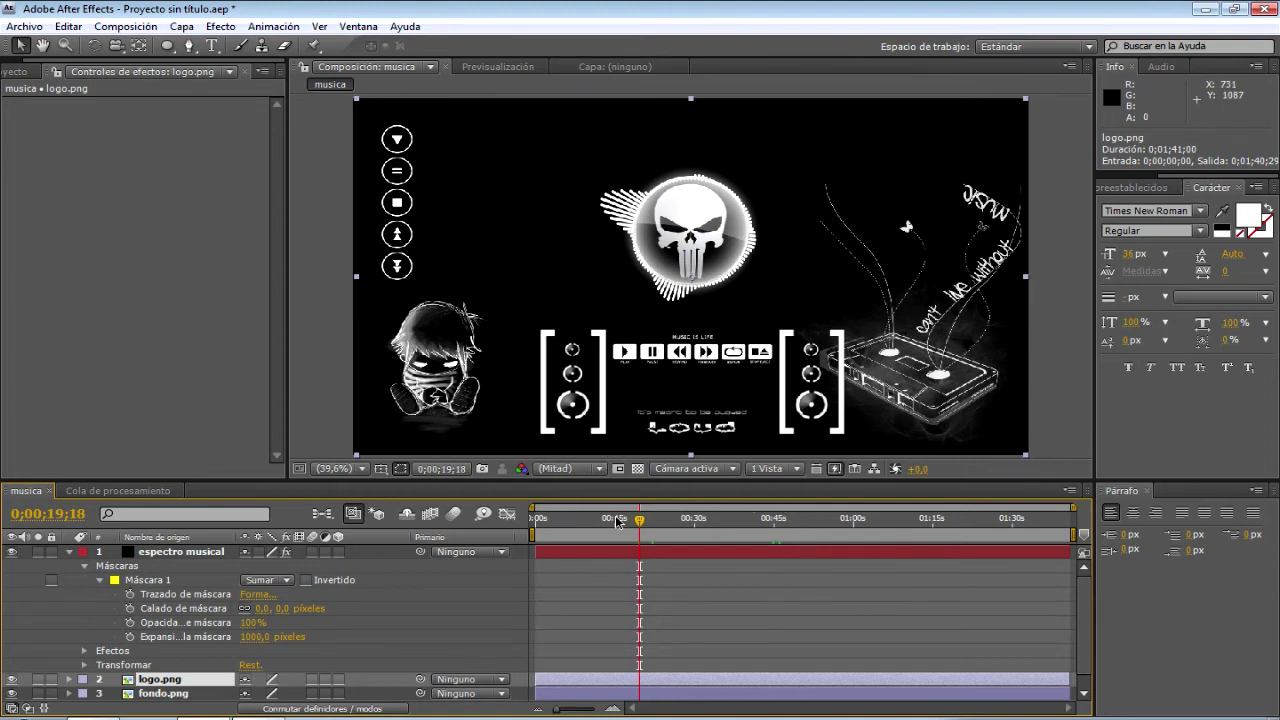
# Step: Queue the musica composition for rendering and accept its Configuración óptima render settings
pyautogui.click(125, 26)
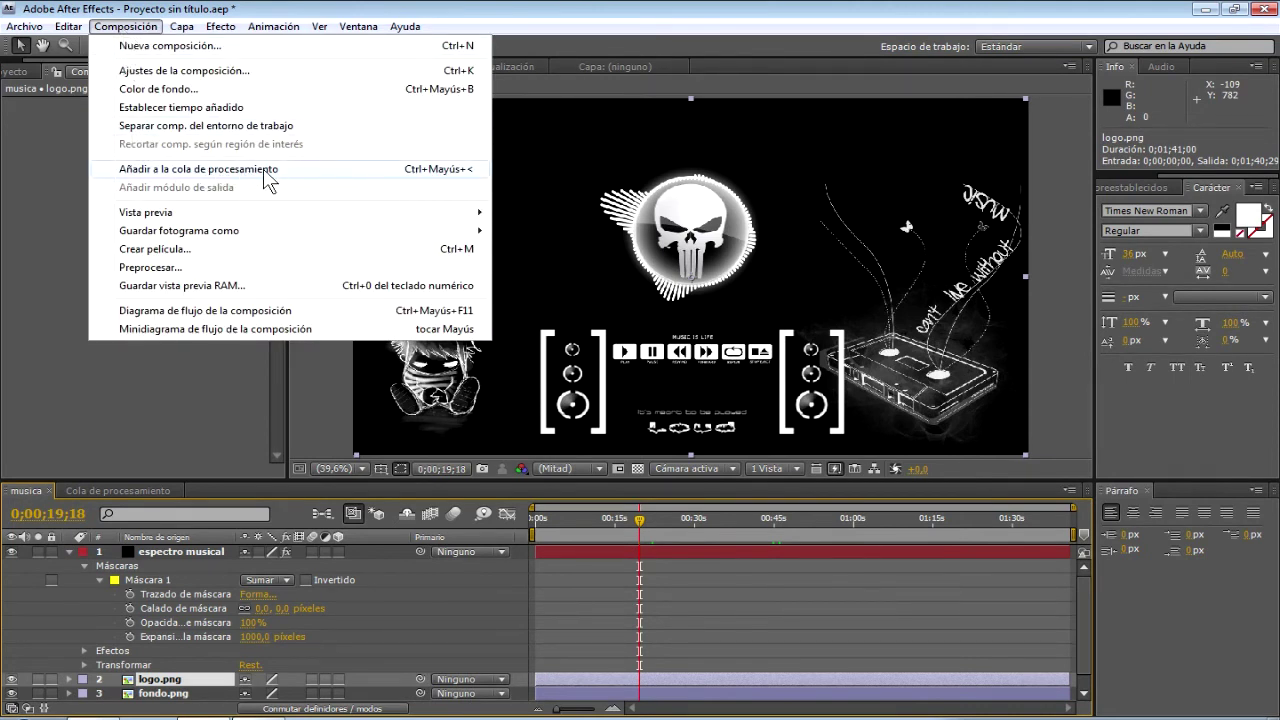
pyautogui.click(265, 170)
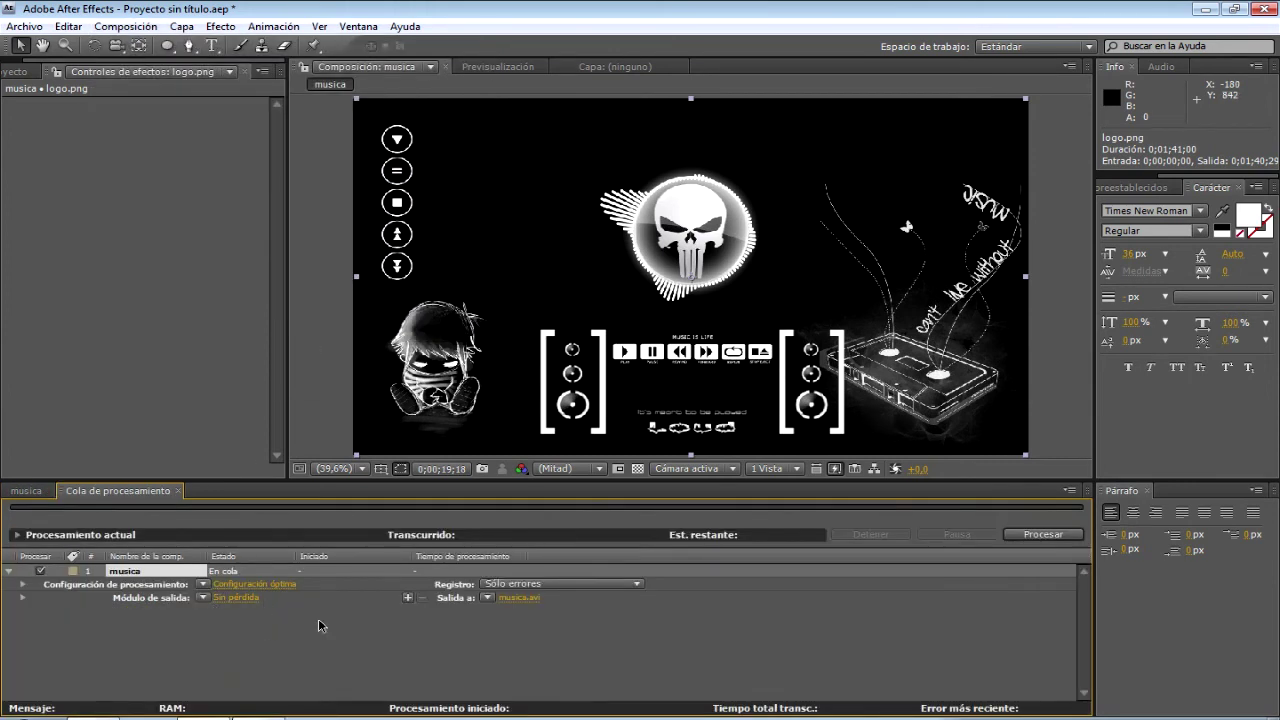
pyautogui.click(255, 585)
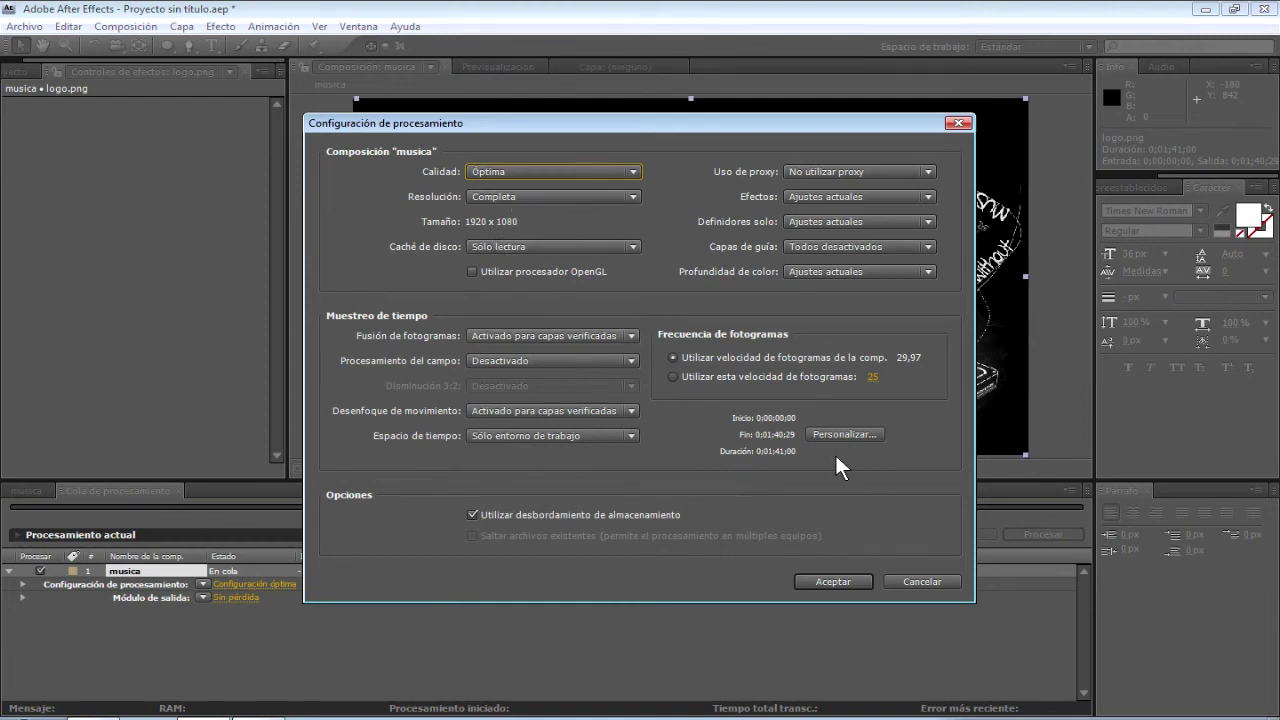
pyautogui.click(845, 580)
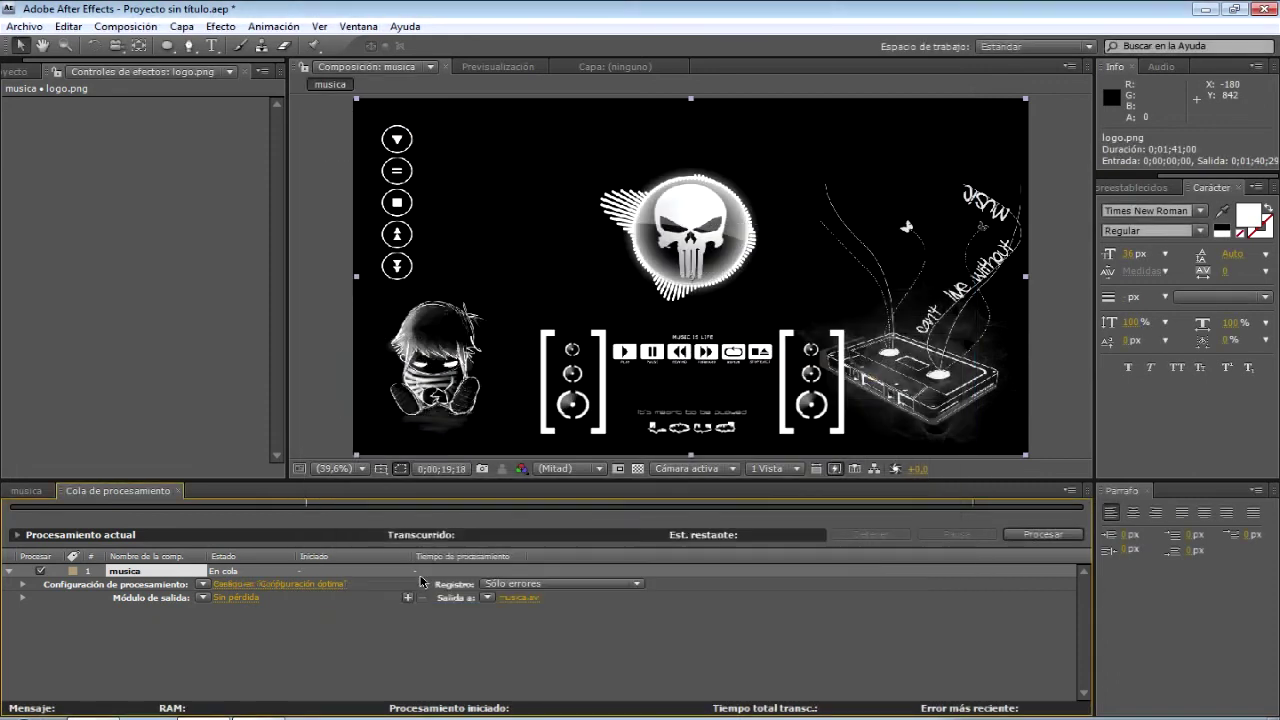
# Step: Set the output module format to Windows Media, accepting its format options, with no post-render action
pyautogui.click(243, 597)
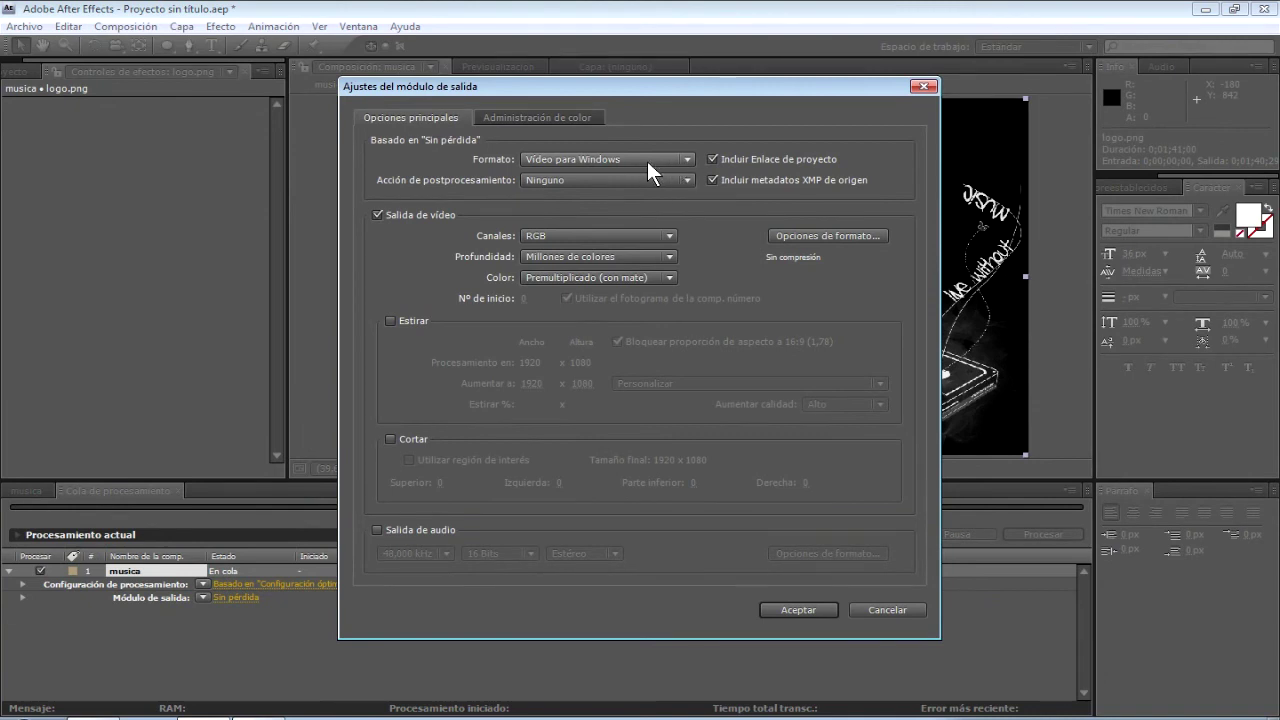
pyautogui.click(619, 158)
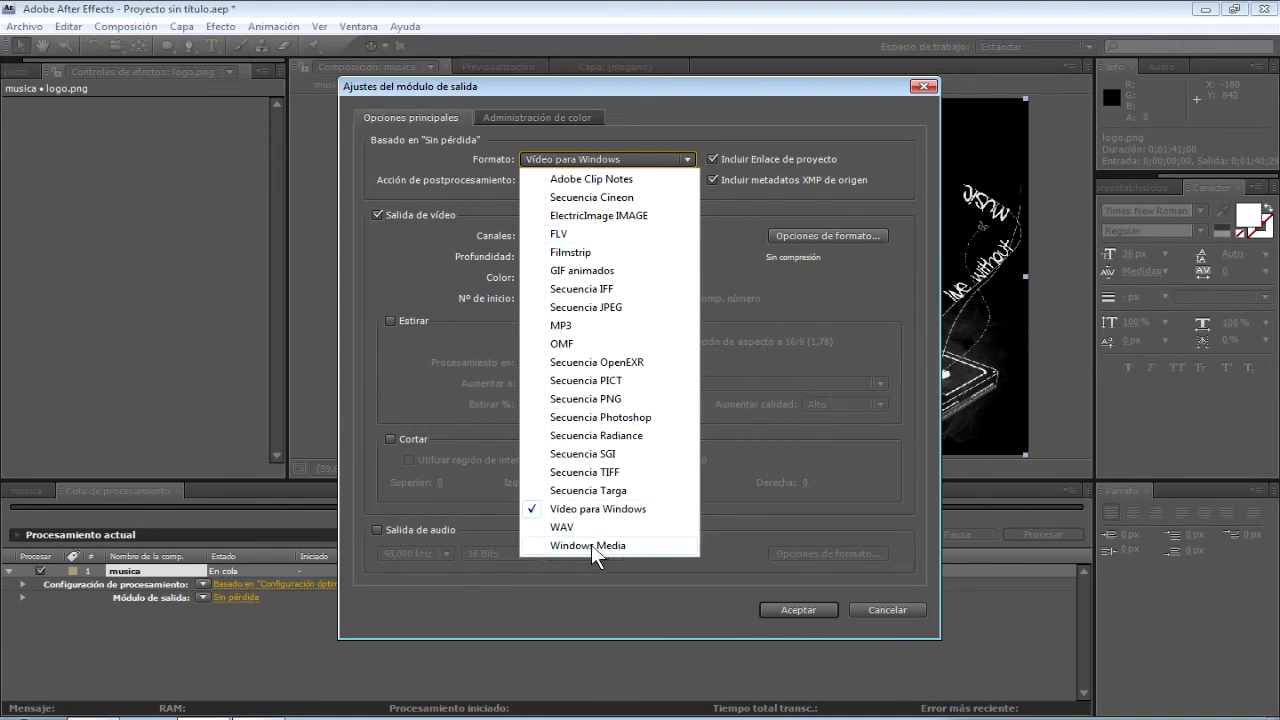
pyautogui.click(605, 509)
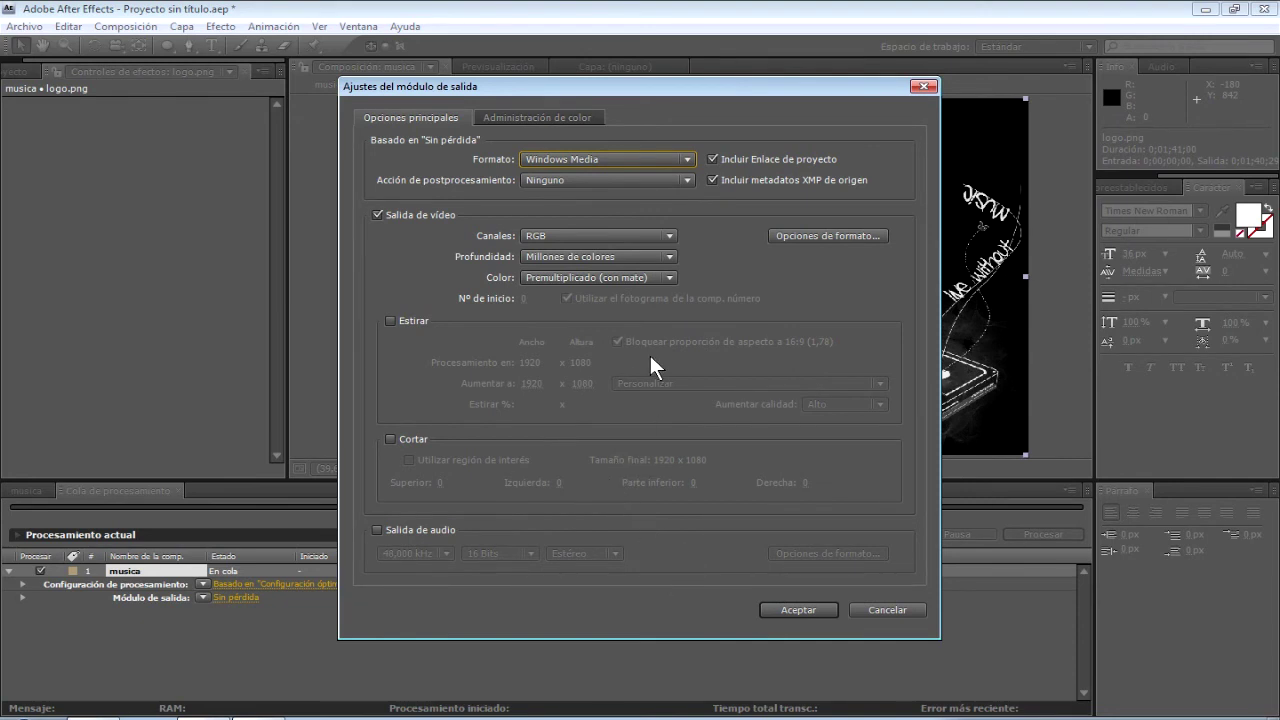
pyautogui.click(598, 182)
pyautogui.click(598, 182)
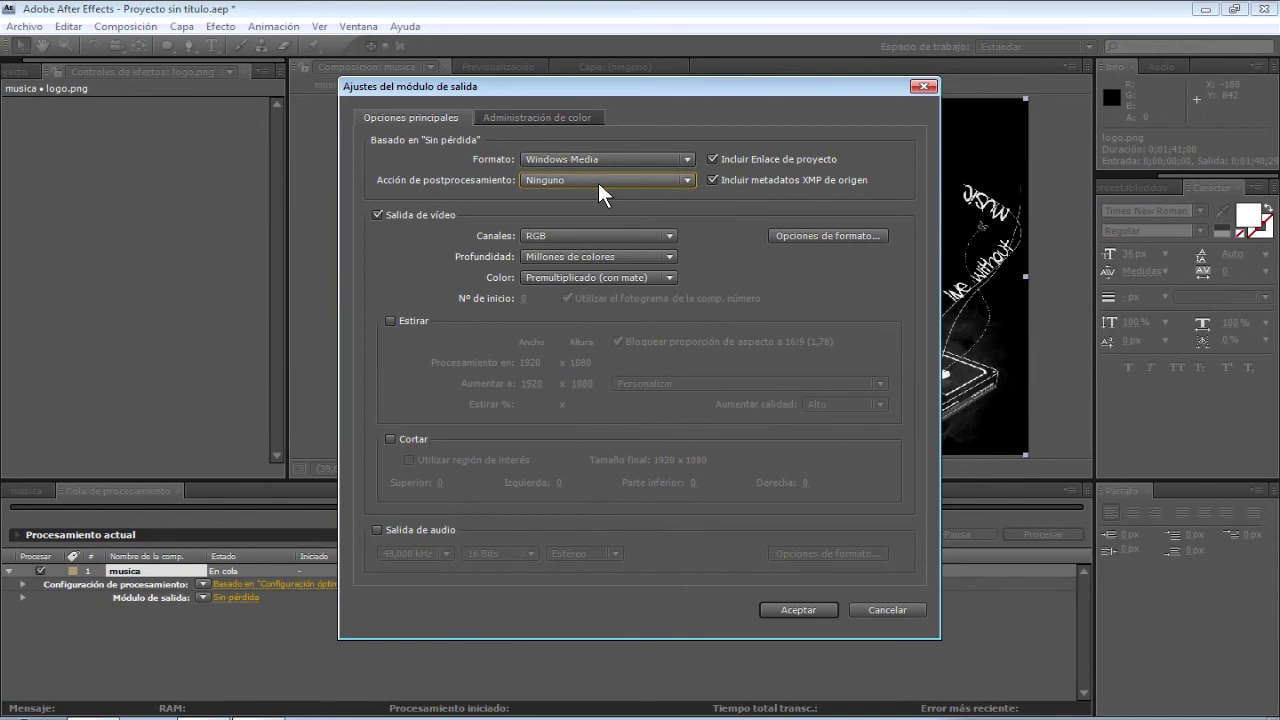
pyautogui.click(814, 240)
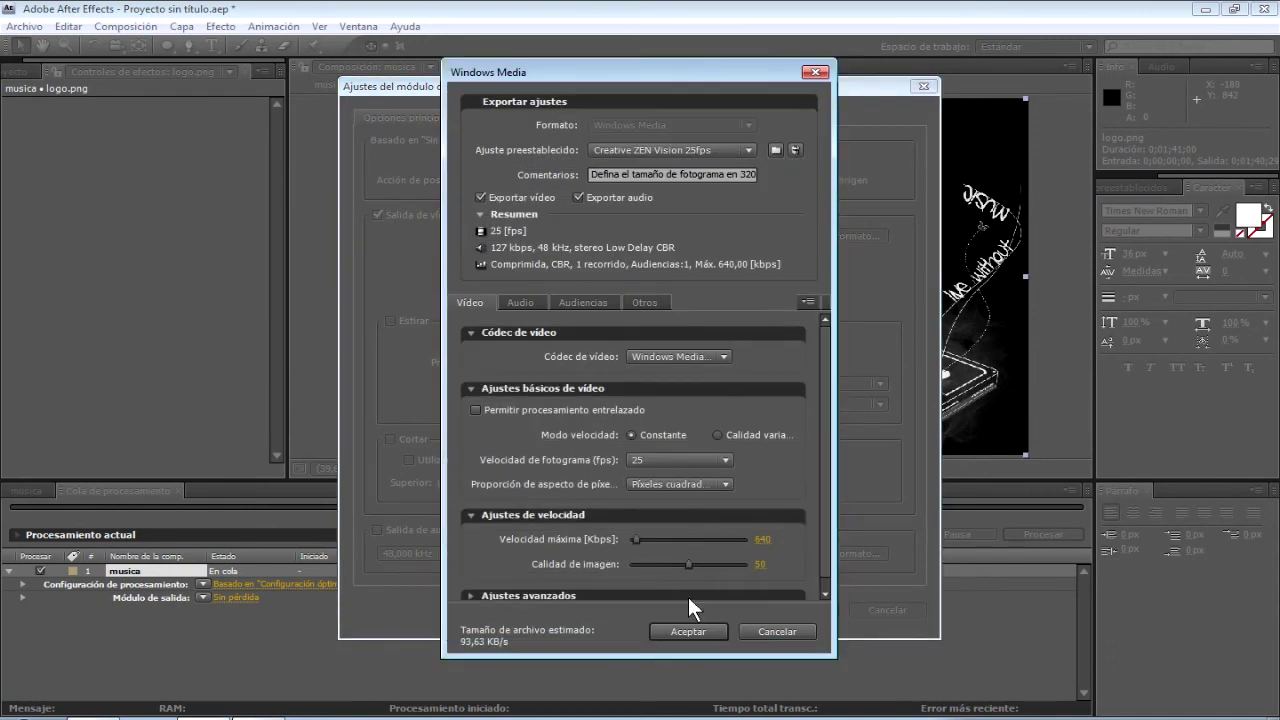
pyautogui.click(685, 629)
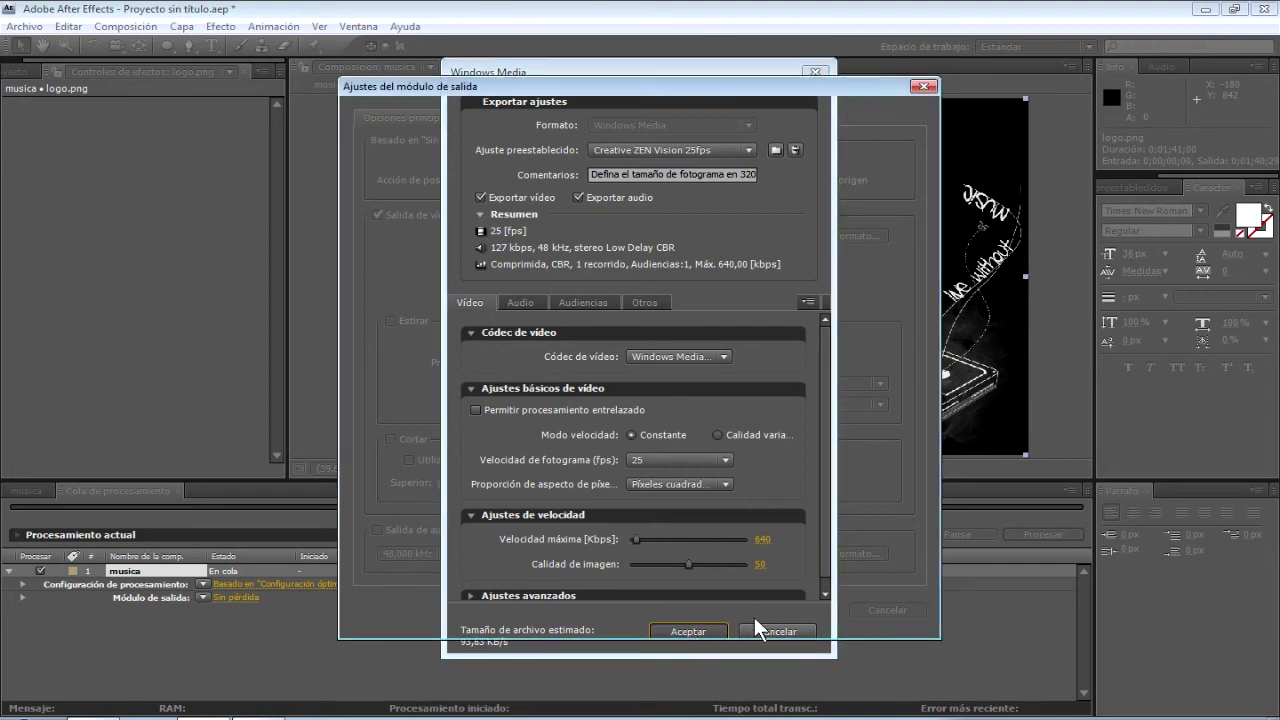
pyautogui.click(782, 610)
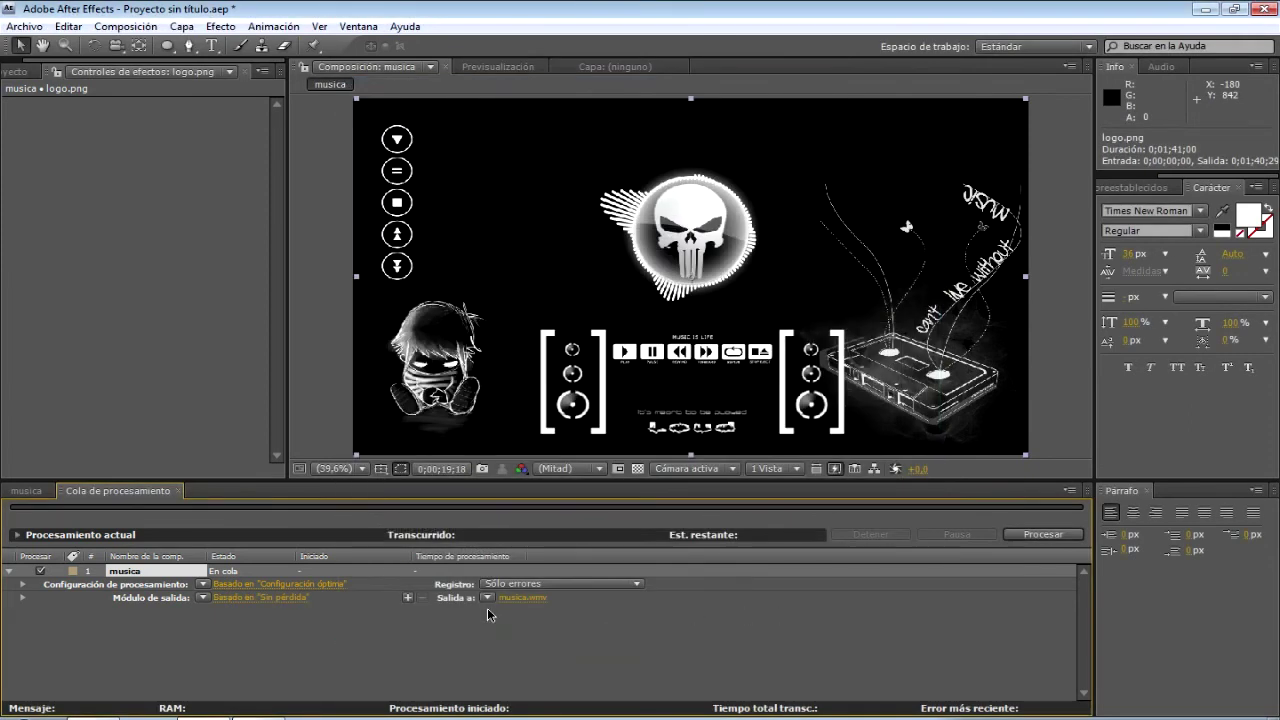
# Step: Keep errors-only logging and save the output as 'musica final.wmv' in the MUSICA folder
pyautogui.click(539, 584)
pyautogui.click(540, 589)
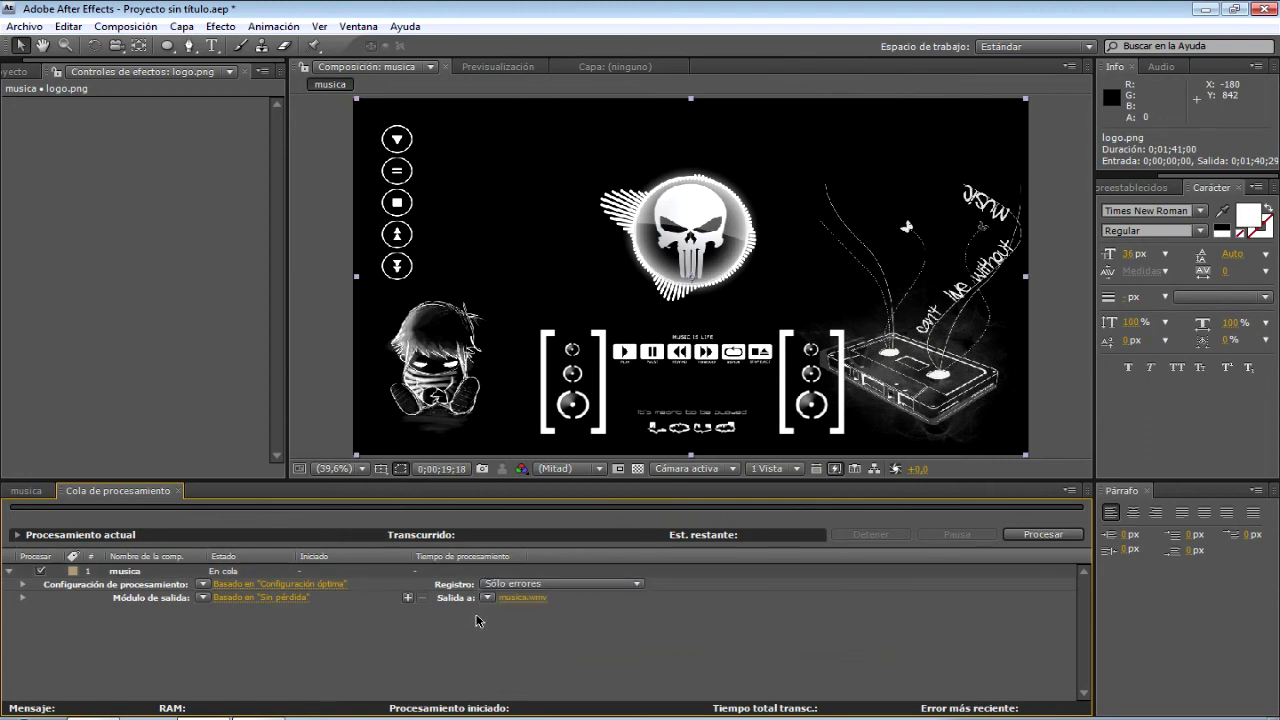
pyautogui.click(521, 598)
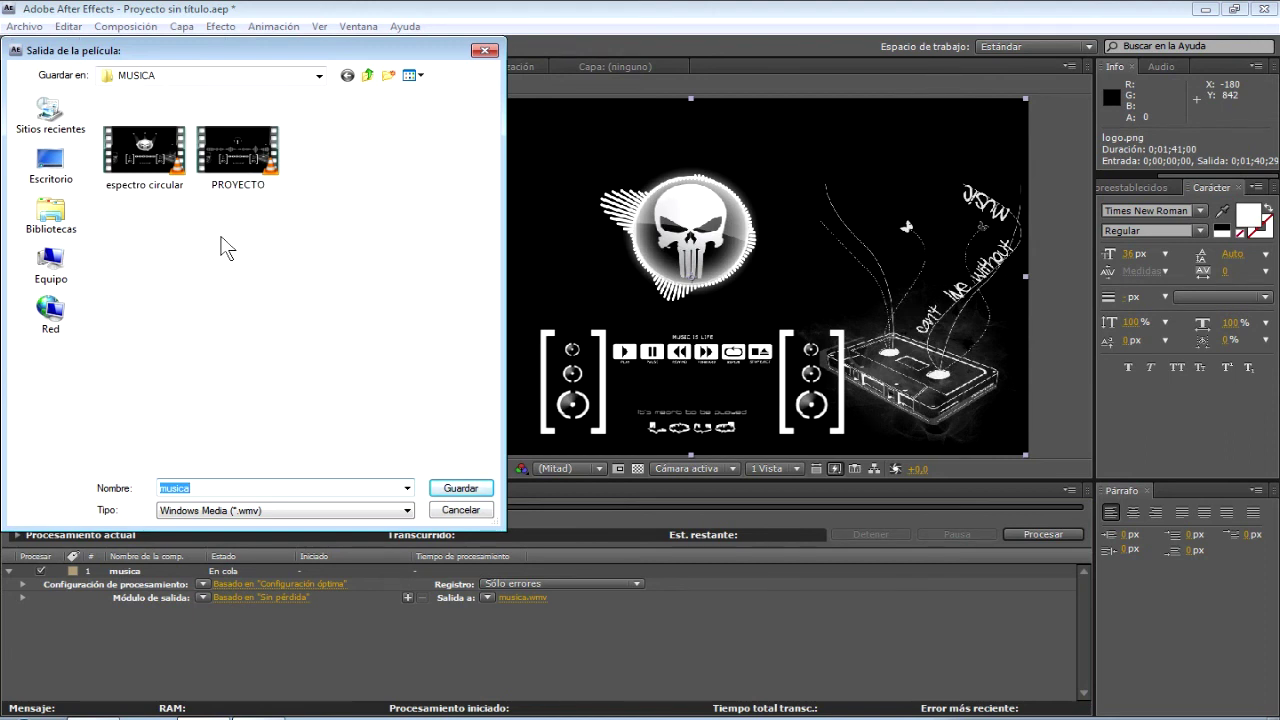
pyautogui.click(295, 511)
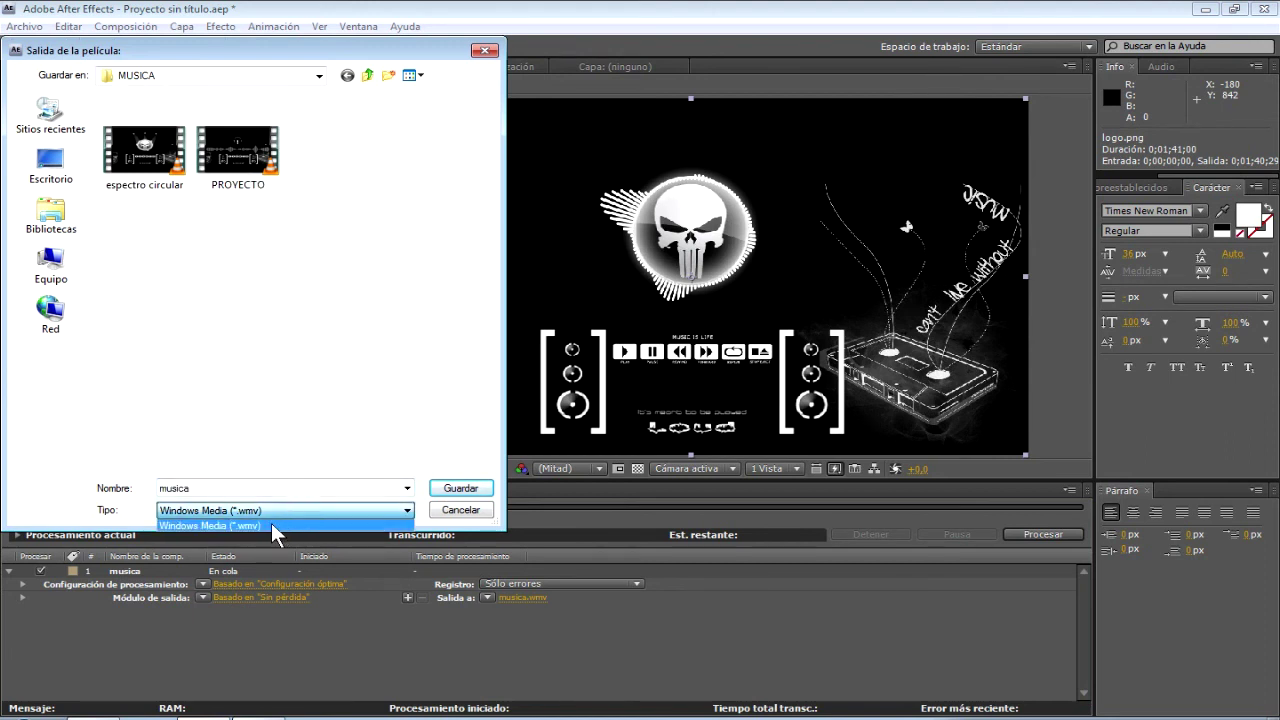
pyautogui.click(273, 490)
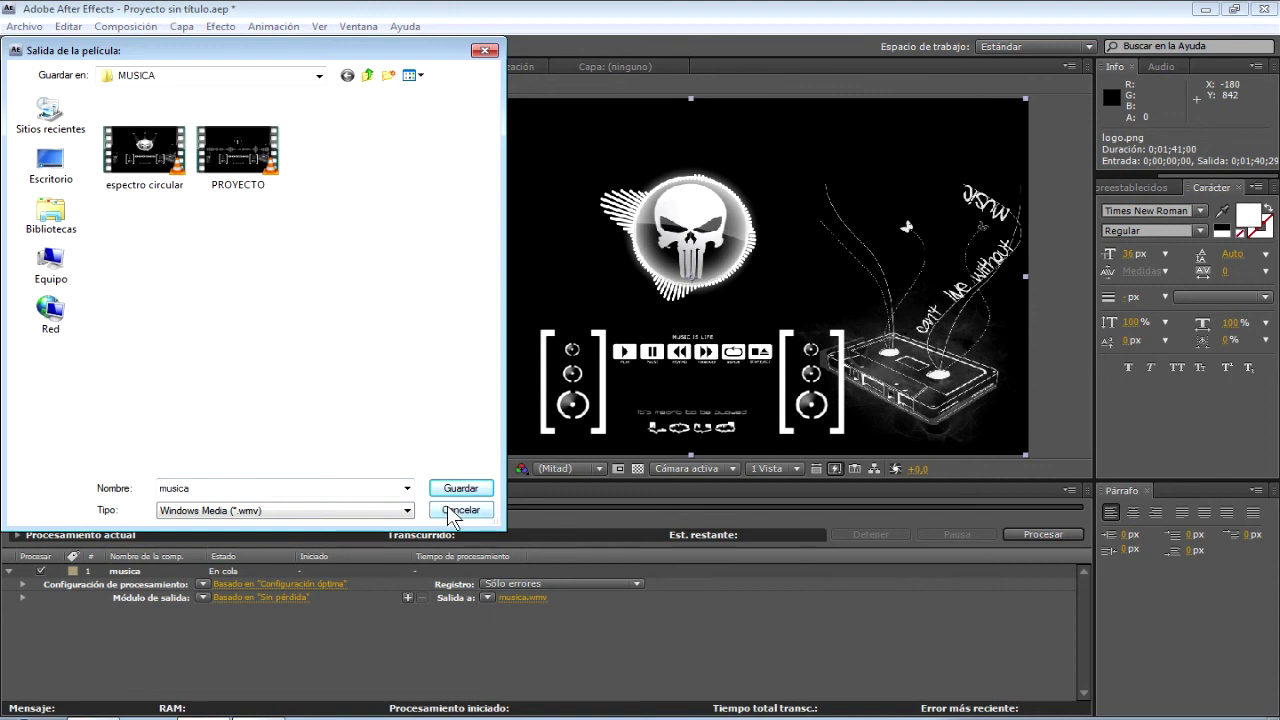
pyautogui.doubleClick(301, 488)
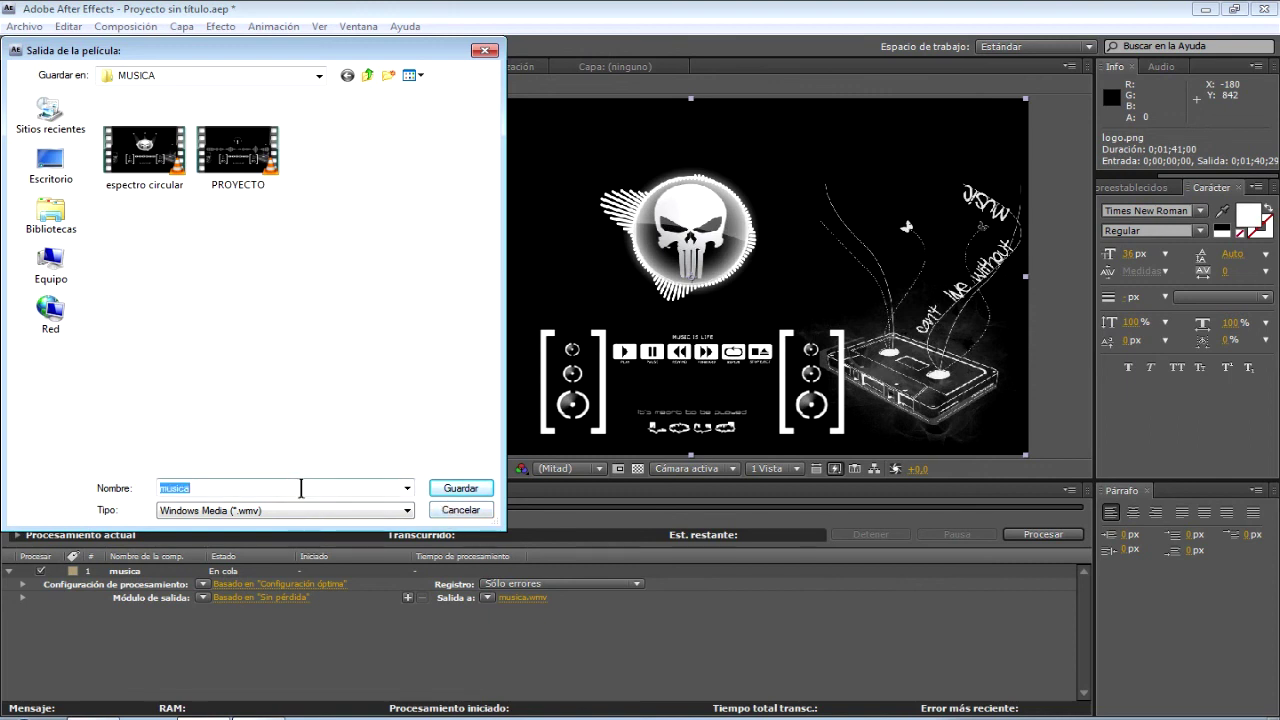
pyautogui.write('music')
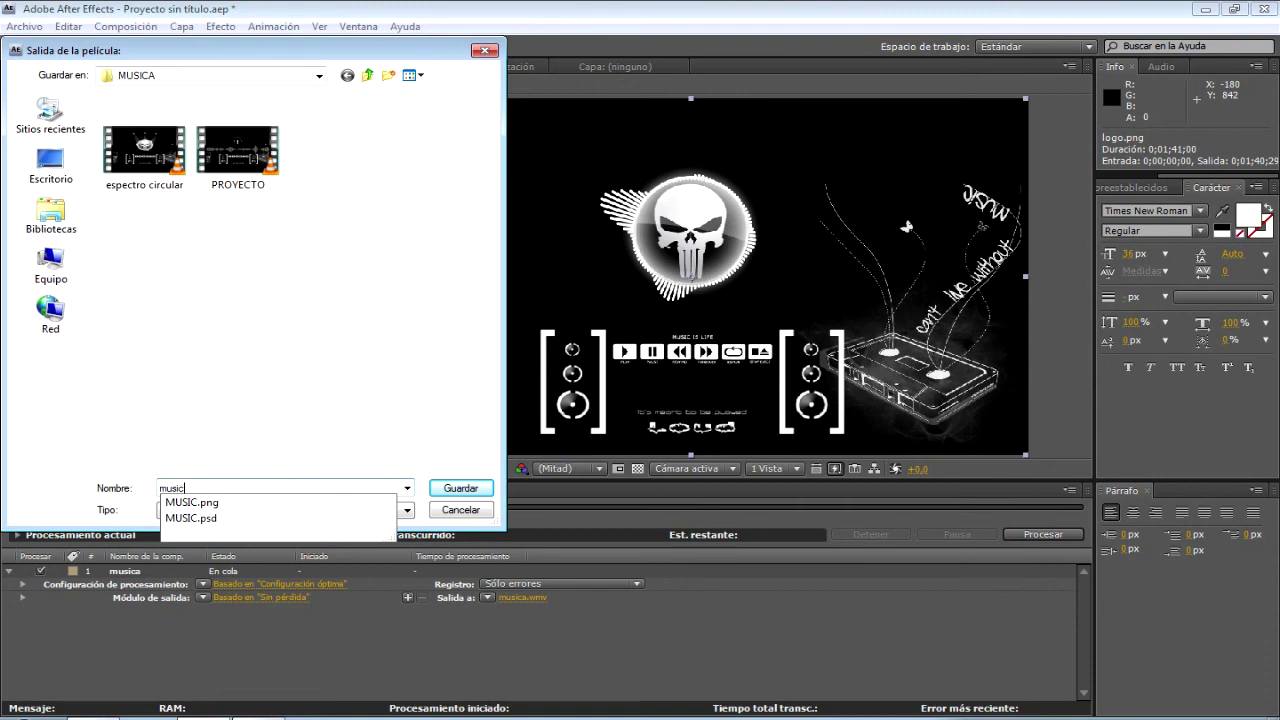
pyautogui.write('a final')
pyautogui.click(460, 488)
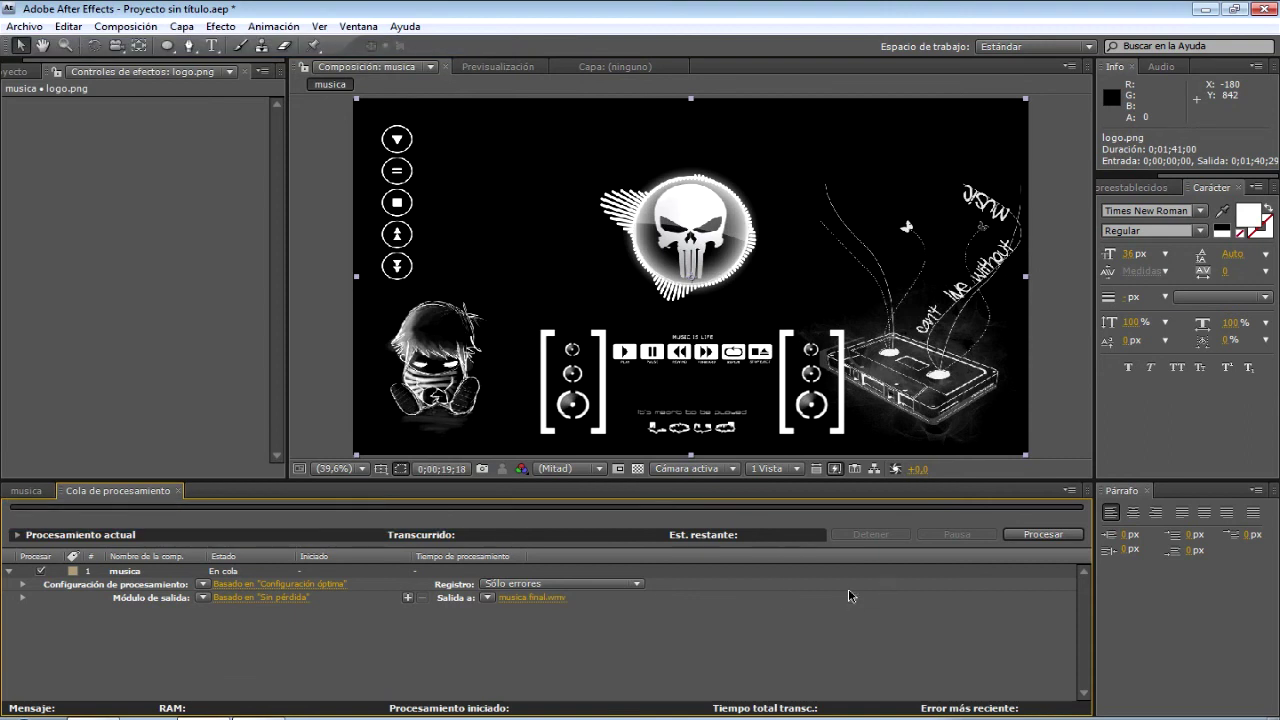
# Step: Start rendering musica final.wmv, then stop it after a few frames
pyautogui.click(1046, 535)
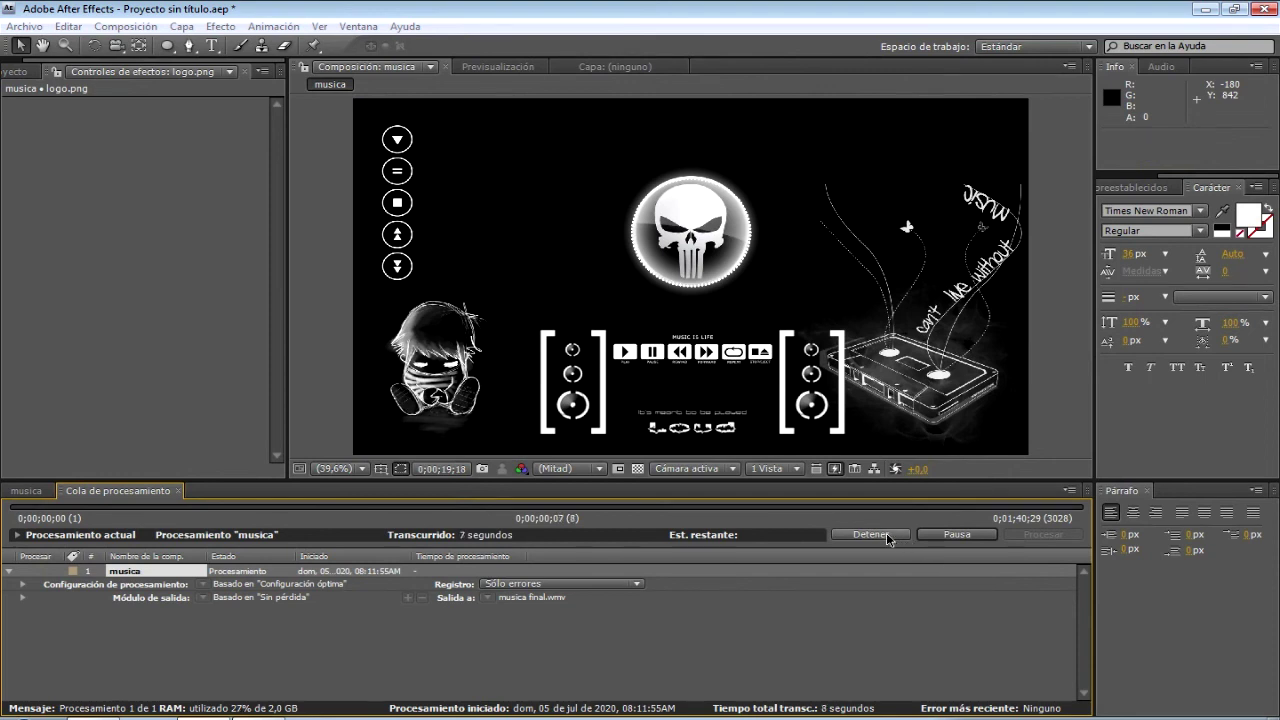
pyautogui.click(887, 536)
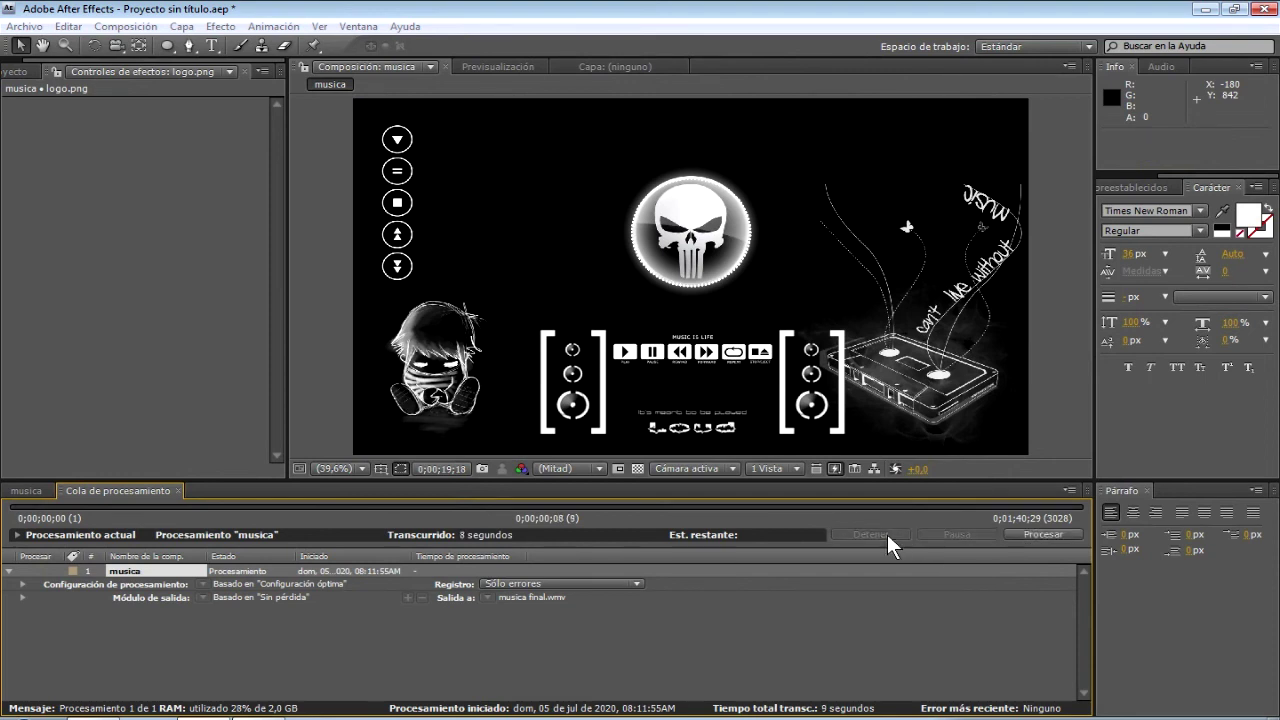